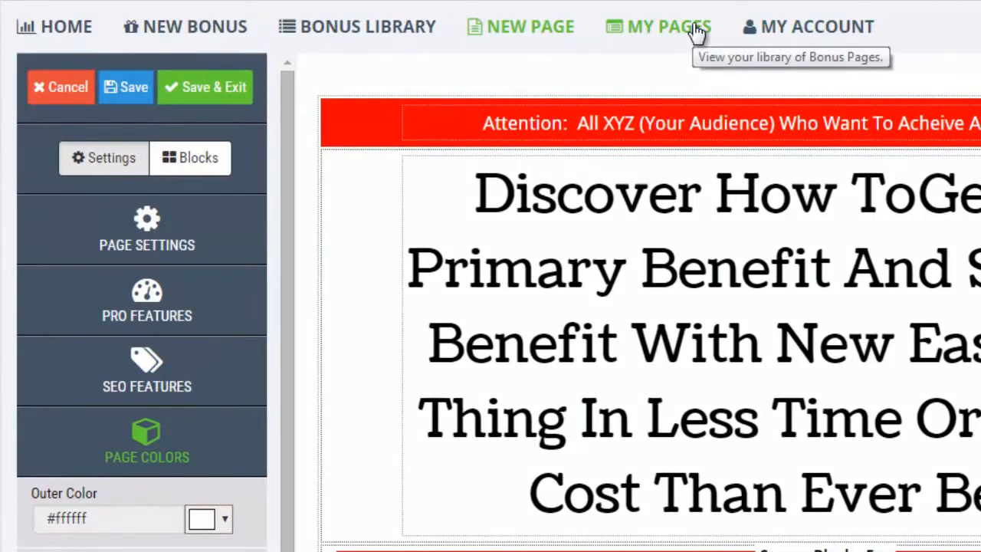
Open the My Pages library in a separate browser tab
{"action": "right_click", "coordinate": [696, 30]}
{"action": "left_click", "coordinate": [728, 48]}
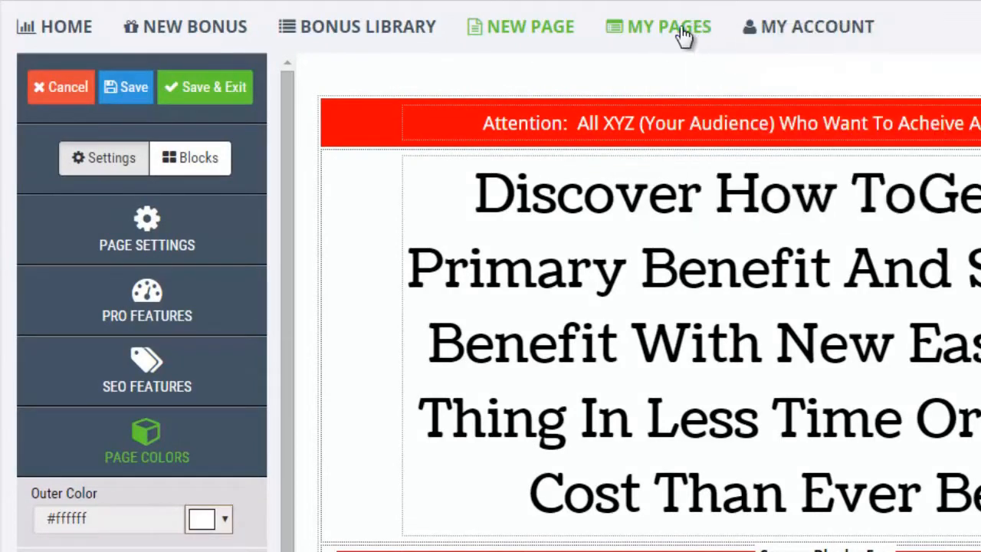
{"action": "key", "text": "ctrl+Tab"}
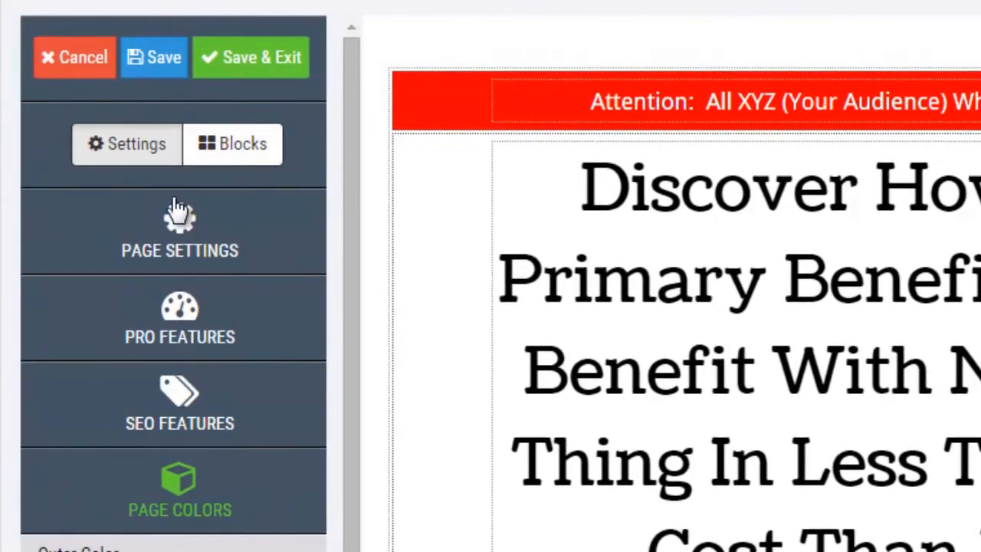
View the page editor's available content blocks, and return to the settings categories
{"action": "left_click", "coordinate": [145, 156]}
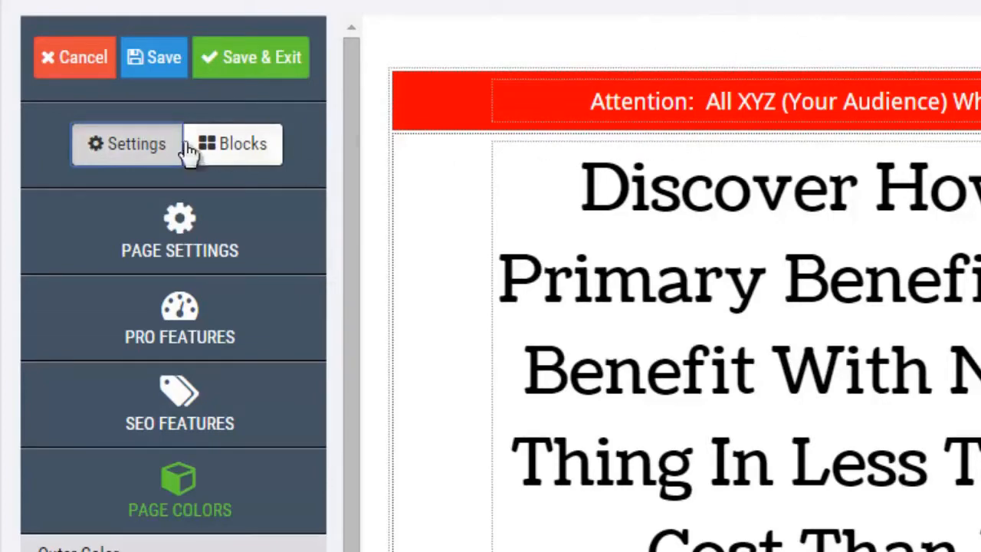
{"action": "left_click", "coordinate": [254, 150]}
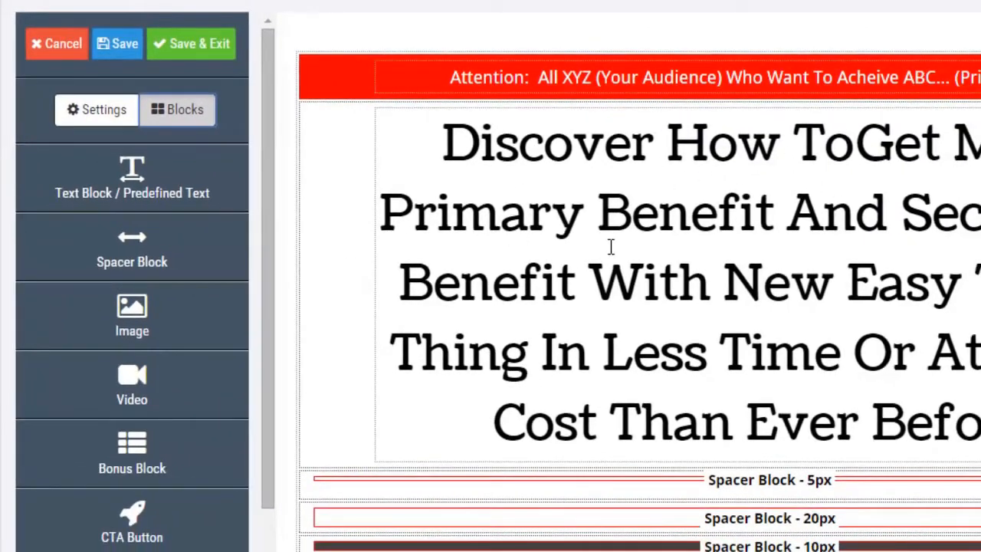
{"action": "left_click", "coordinate": [135, 117]}
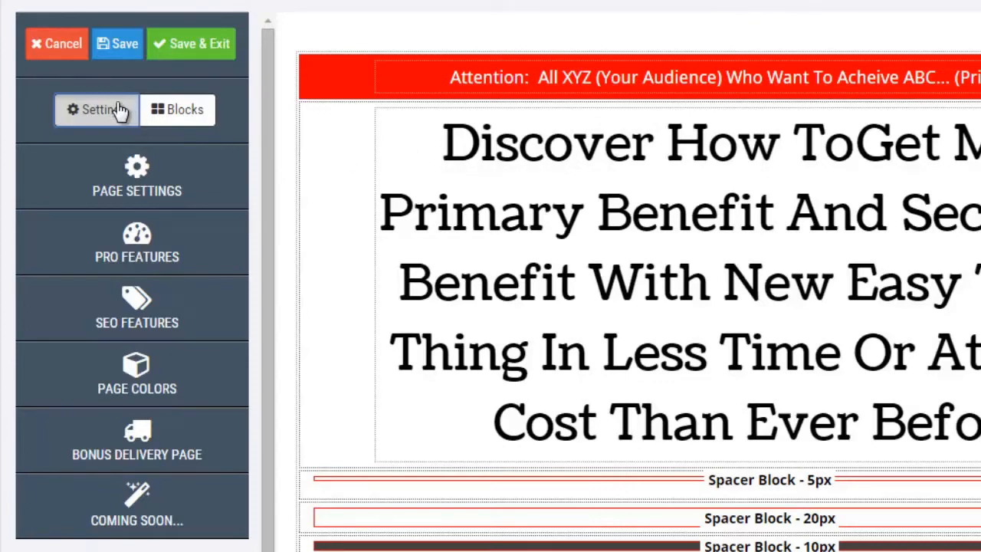
Examine the Page Settings: bonus page name, affiliate link with its new-window option, and redirect URL for a paused page
{"action": "left_click", "coordinate": [139, 196]}
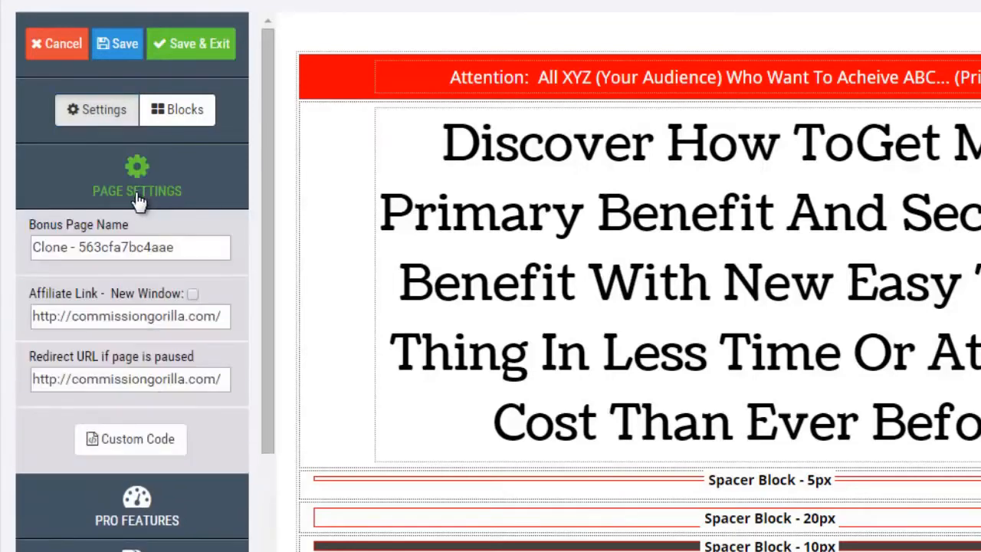
{"action": "left_click_drag", "start_coordinate": [178, 247], "coordinate": [7, 261]}
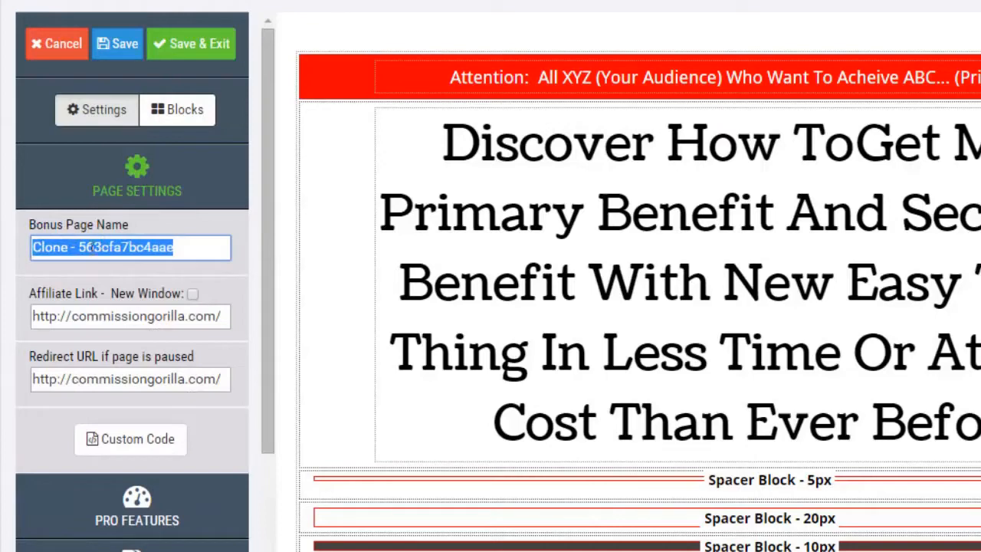
{"action": "scroll", "coordinate": [197, 246], "scroll_direction": "down", "scroll_amount": 2}
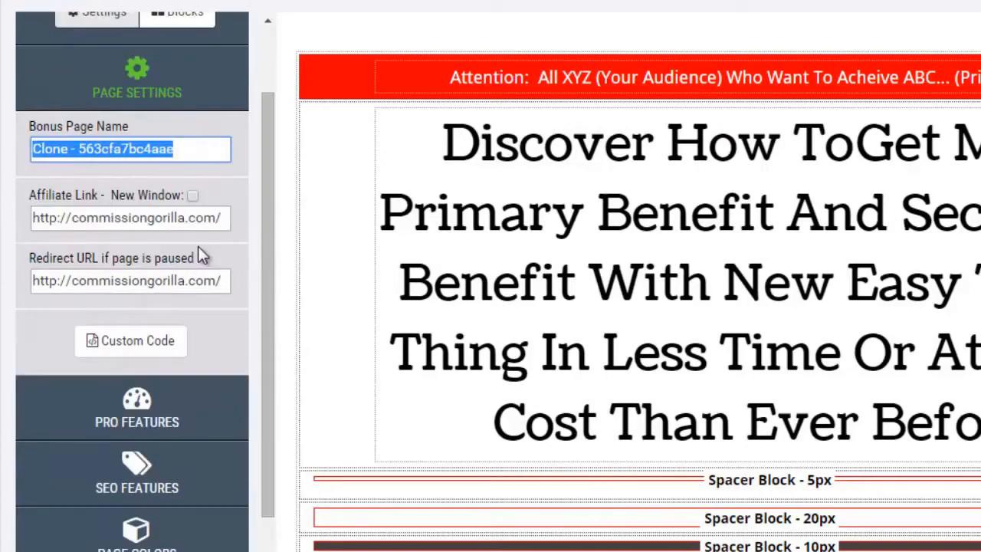
{"action": "left_click", "coordinate": [70, 217]}
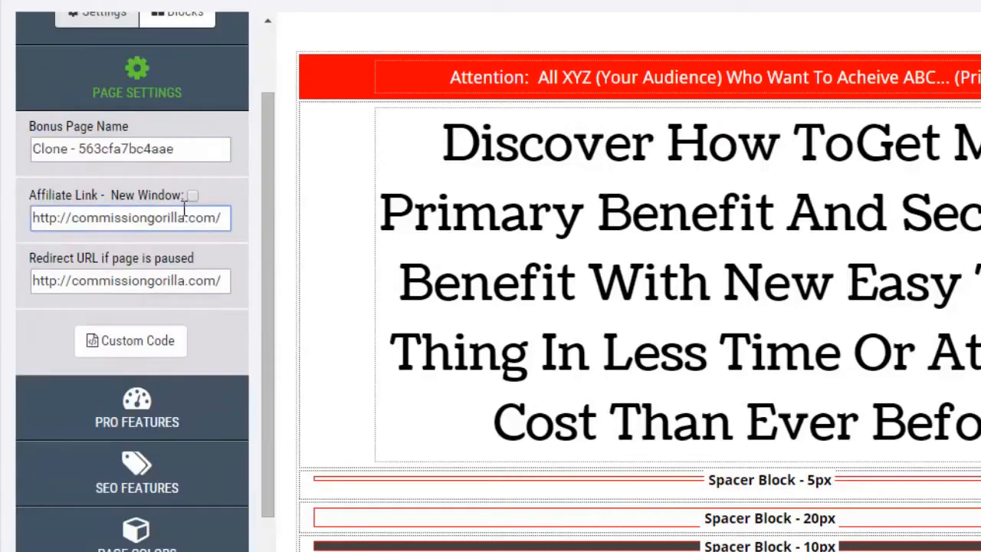
{"action": "double_click", "coordinate": [38, 217]}
{"action": "left_click_drag", "start_coordinate": [148, 221], "coordinate": [258, 228]}
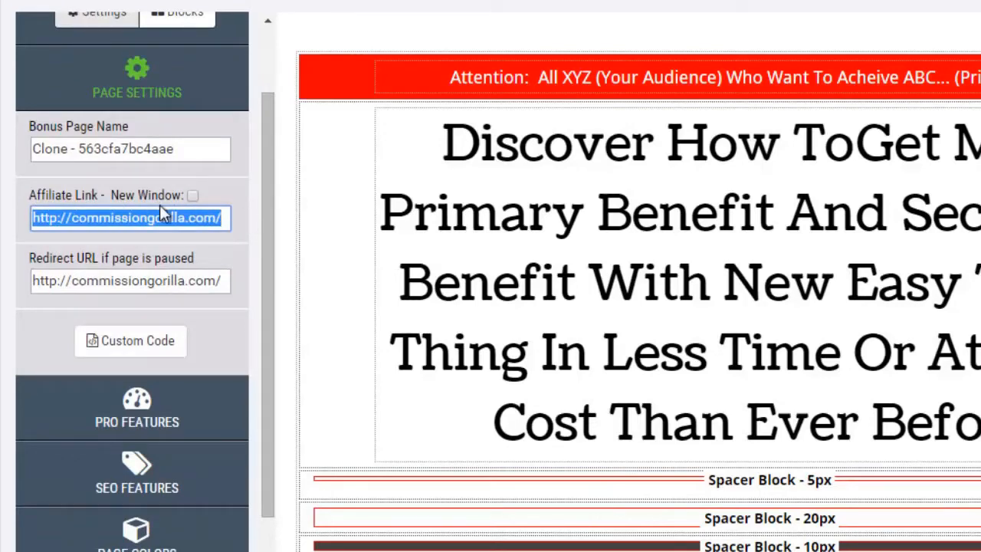
{"action": "left_click", "coordinate": [193, 196]}
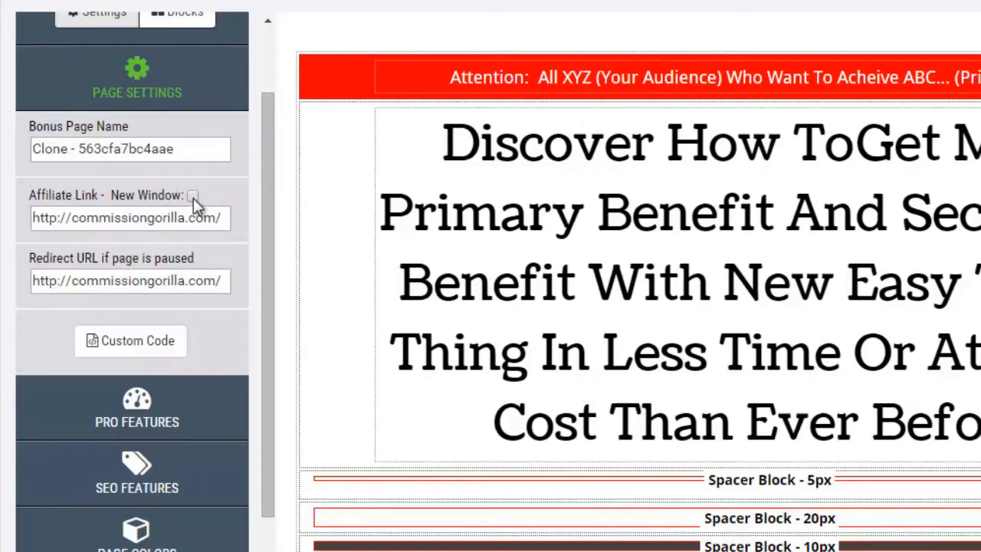
{"action": "left_click_drag", "start_coordinate": [188, 217], "coordinate": [116, 278]}
{"action": "left_click", "coordinate": [116, 278]}
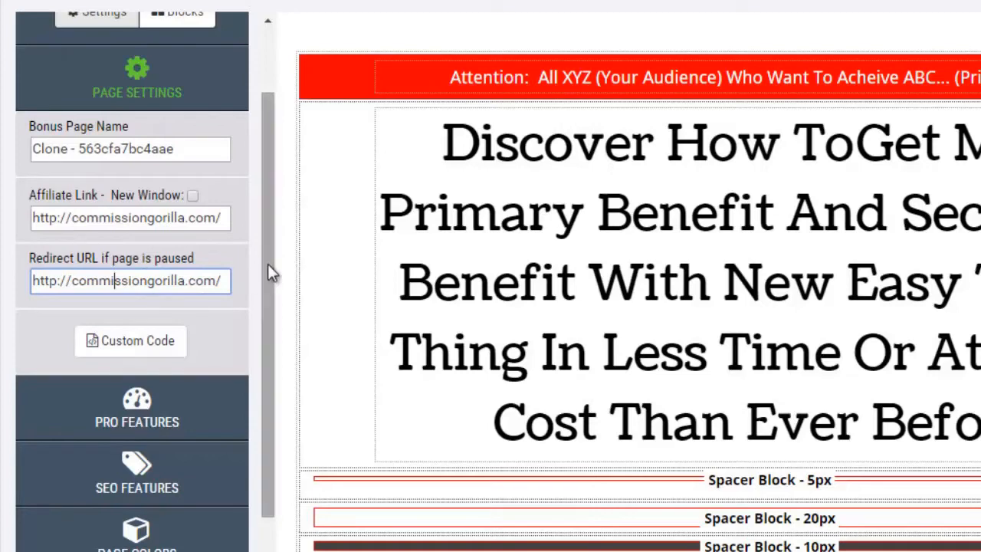
Open the My Pages list in a new tab to view the actions for saved pages, and return to the page editor
{"action": "right_click", "coordinate": [591, 0]}
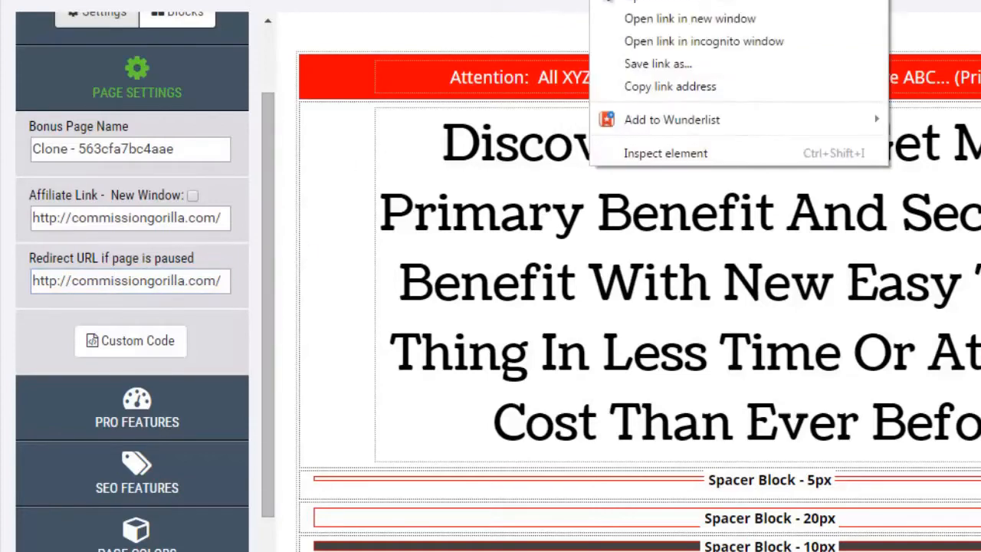
{"action": "left_click", "coordinate": [609, 3]}
{"action": "left_click", "coordinate": [690, 0]}
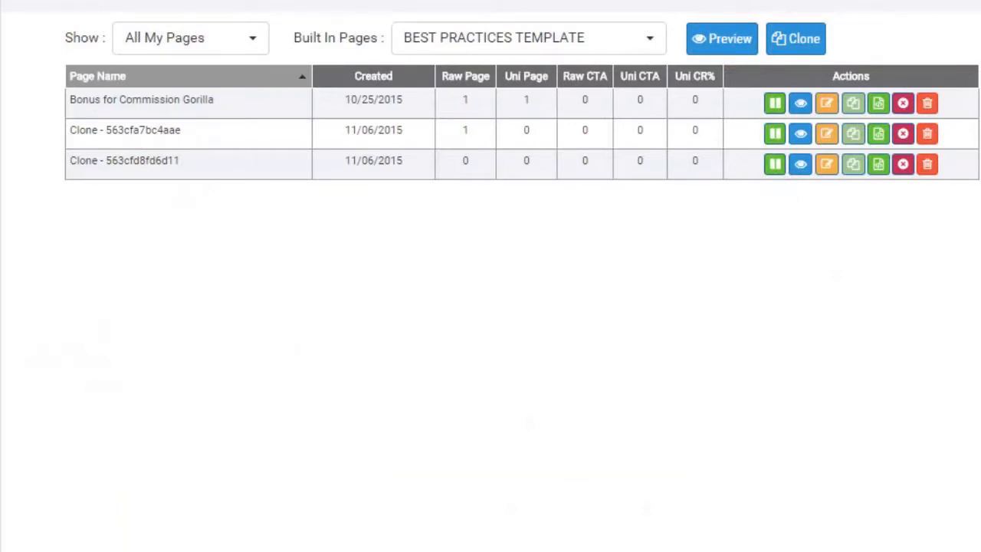
{"action": "left_click", "coordinate": [766, 1]}
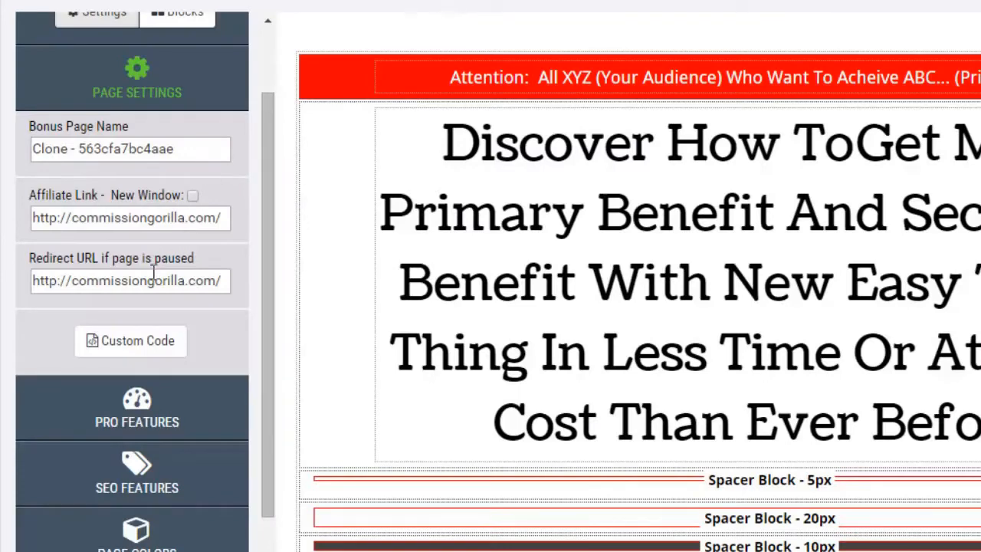
Examine the custom code fields for the head section and the end of the body section, and close the dialog
{"action": "left_click", "coordinate": [134, 349]}
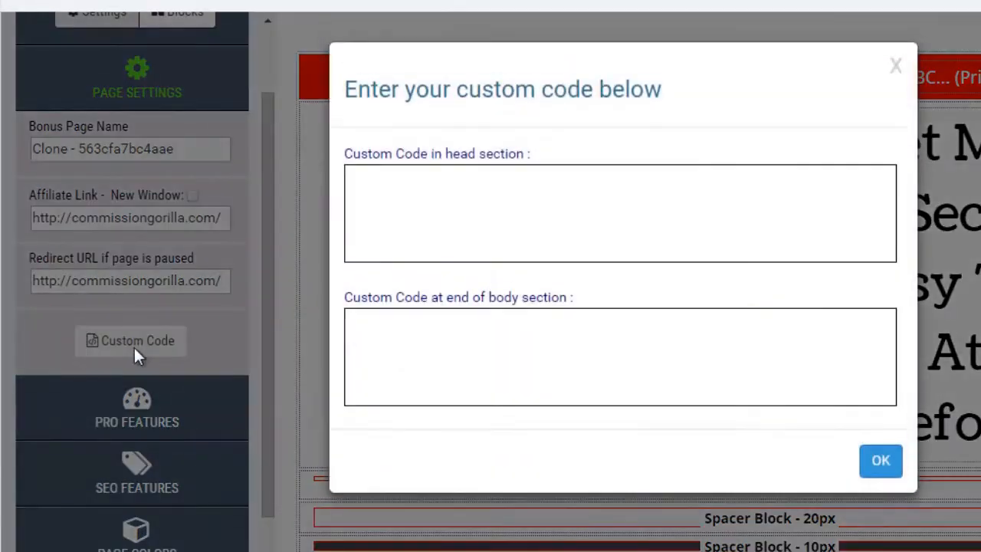
{"action": "left_click", "coordinate": [510, 203]}
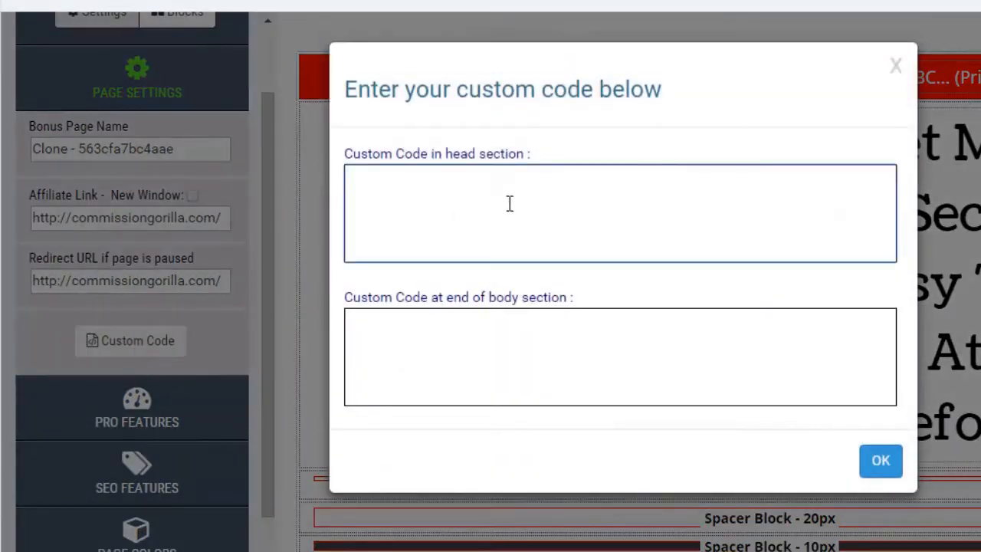
{"action": "left_click", "coordinate": [503, 345]}
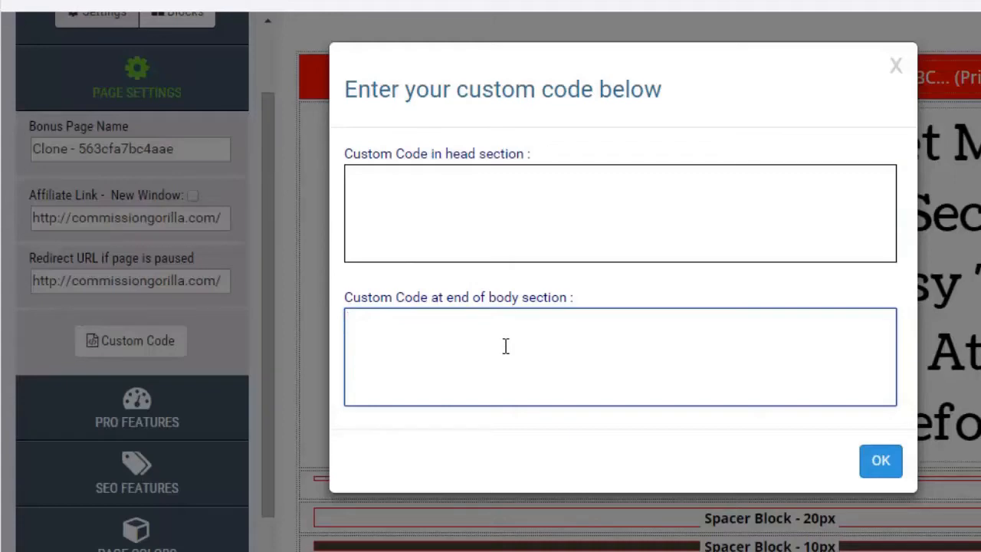
{"action": "left_click", "coordinate": [543, 234]}
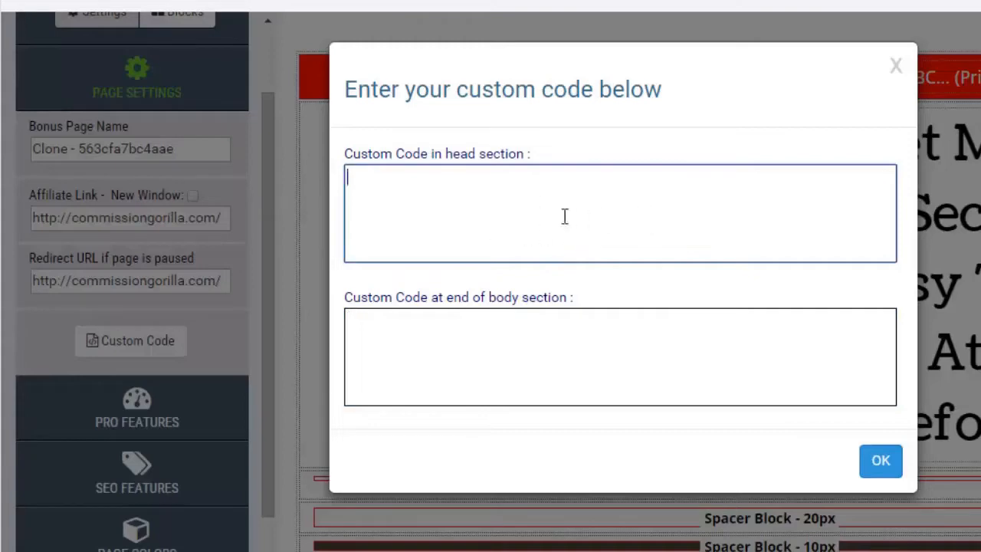
{"action": "left_click", "coordinate": [519, 386]}
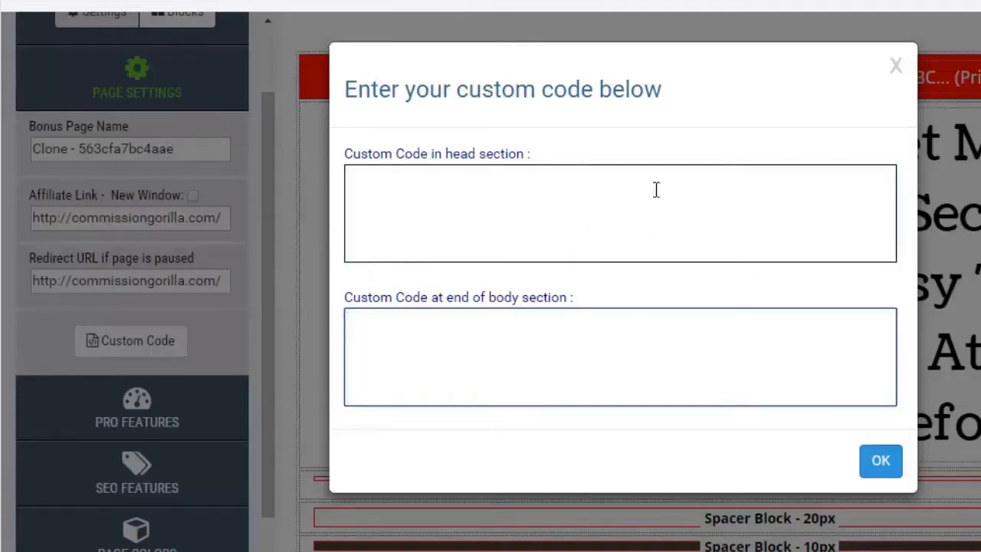
{"action": "left_click", "coordinate": [578, 199]}
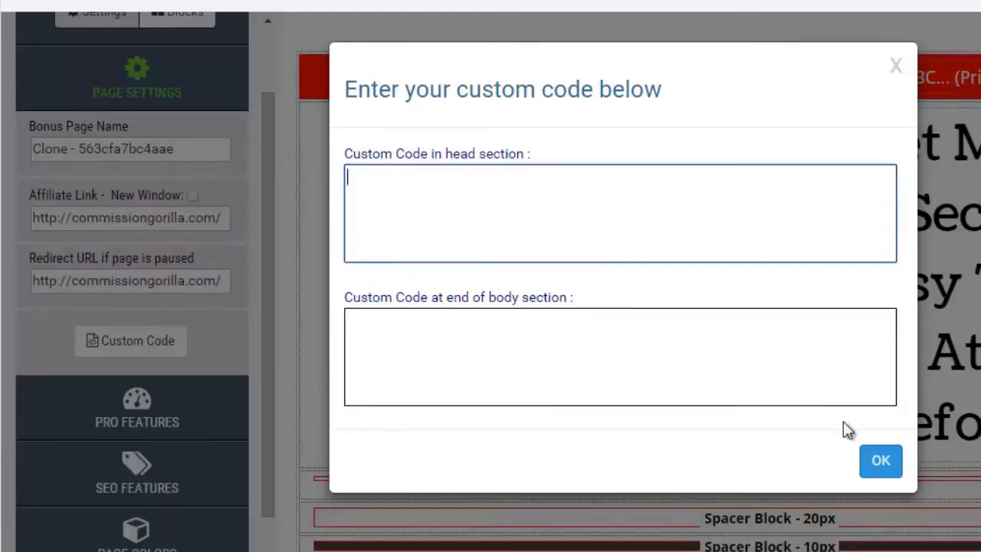
{"action": "left_click", "coordinate": [881, 462]}
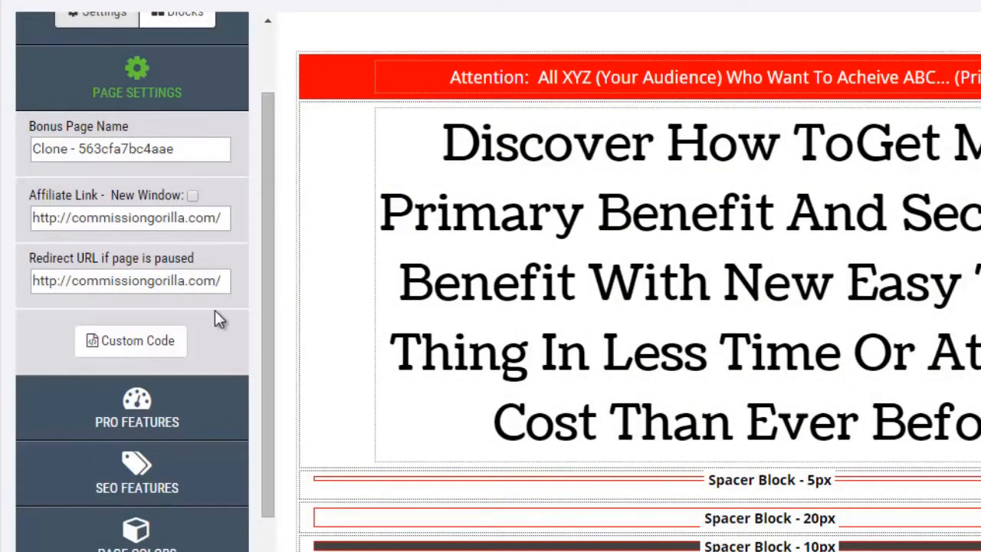
Collapse Page Settings and examine the Pro Features options for attention bar, exit redirect and countdown timer
{"action": "scroll", "coordinate": [153, 331], "scroll_direction": "down", "scroll_amount": 2}
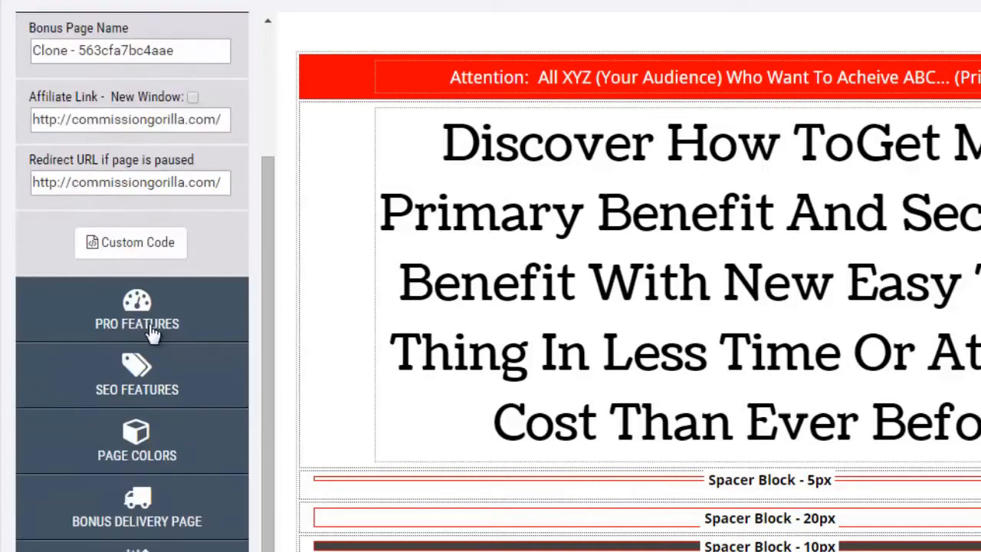
{"action": "left_click", "coordinate": [151, 313]}
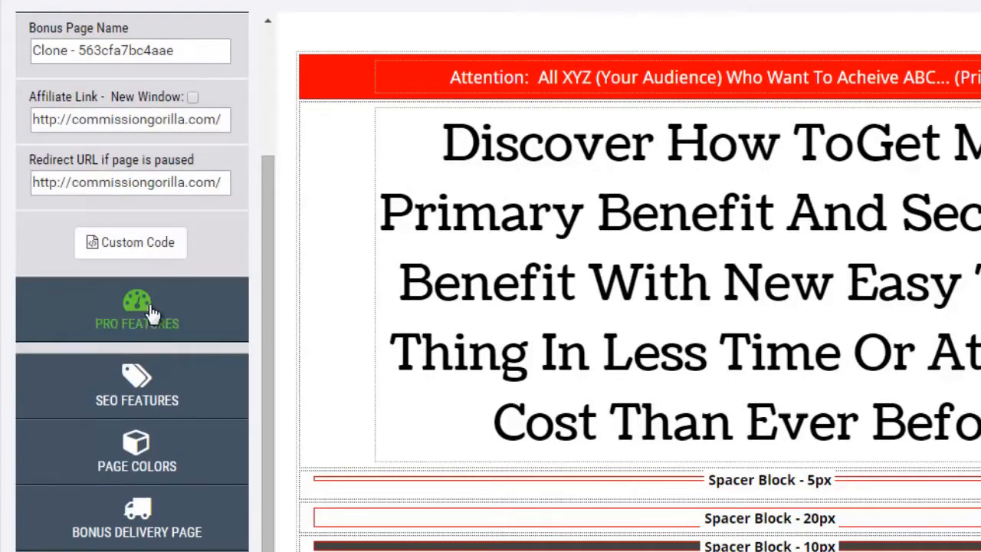
{"action": "scroll", "coordinate": [154, 340], "scroll_direction": "up", "scroll_amount": 4}
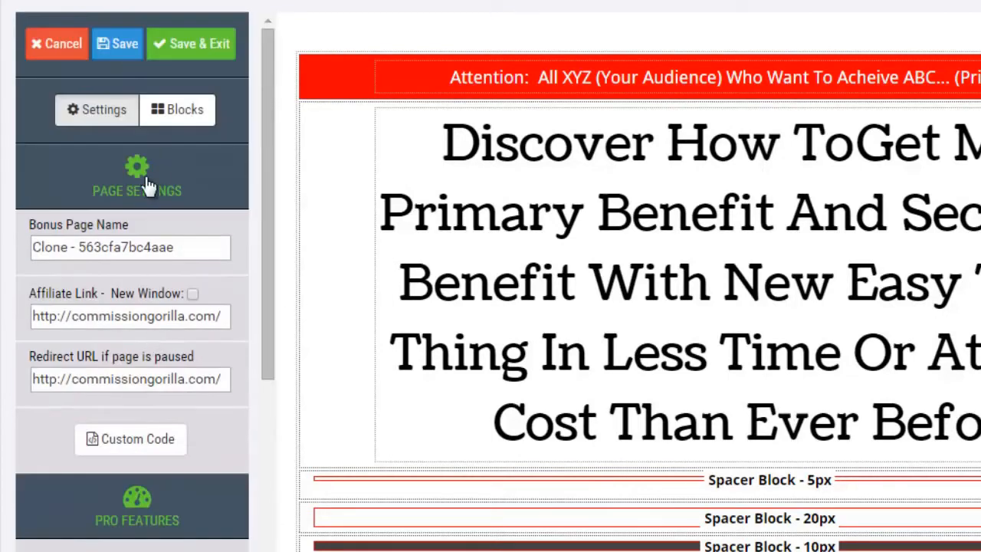
{"action": "left_click", "coordinate": [147, 178]}
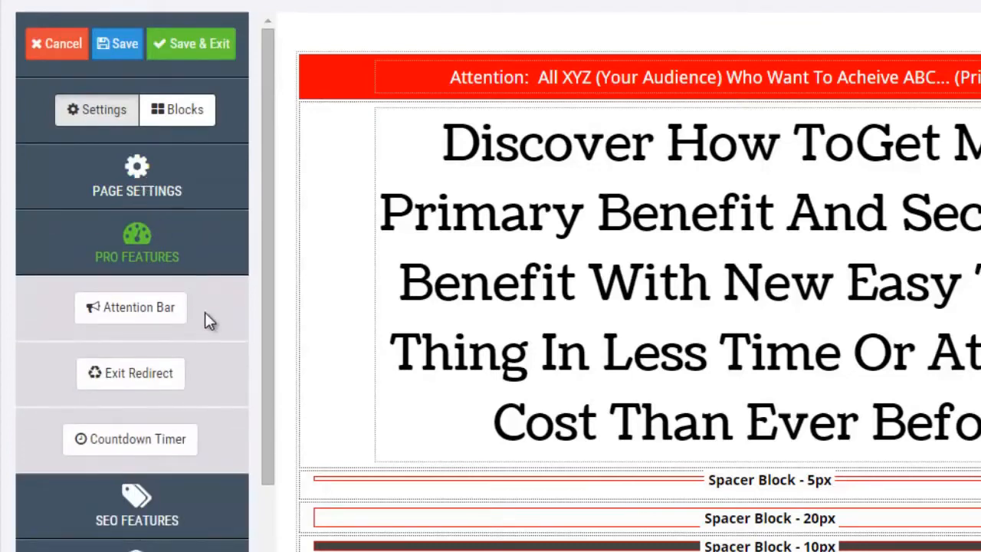
{"action": "scroll", "coordinate": [209, 319], "scroll_direction": "down", "scroll_amount": 1}
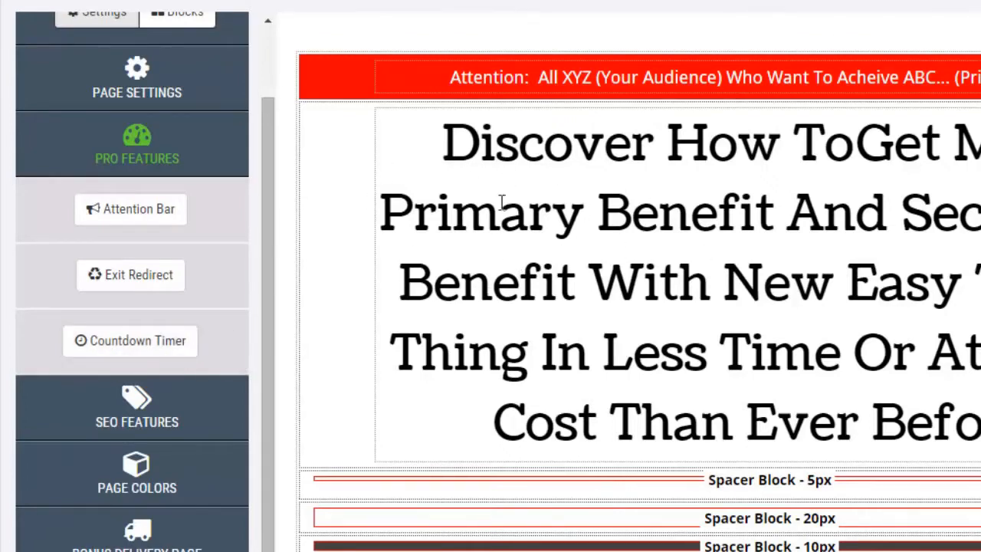
{"action": "left_click", "coordinate": [168, 152]}
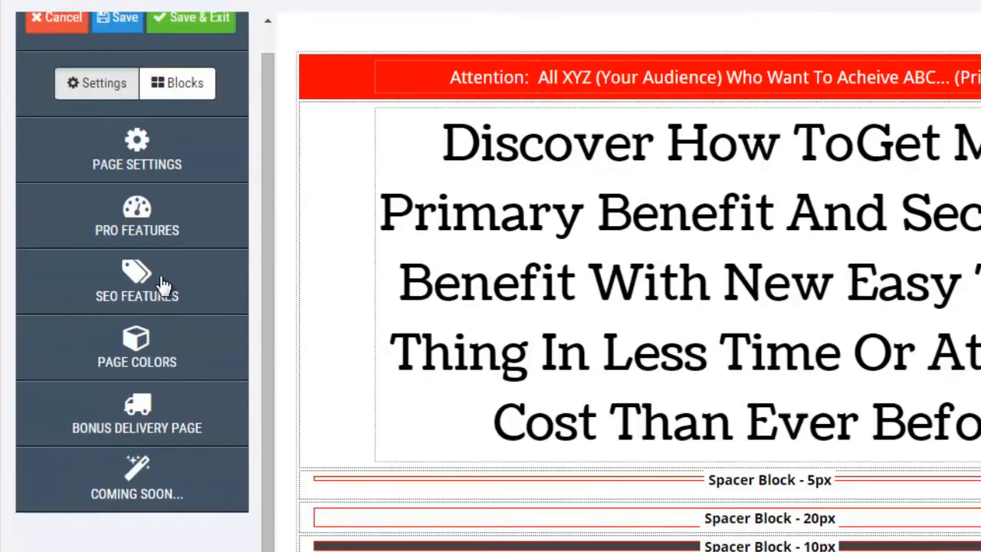
Examine the SEO Features fields for page title, Facebook text, meta description and SEO keywords
{"action": "left_click", "coordinate": [163, 285]}
{"action": "scroll", "coordinate": [184, 314], "scroll_direction": "down", "scroll_amount": 3}
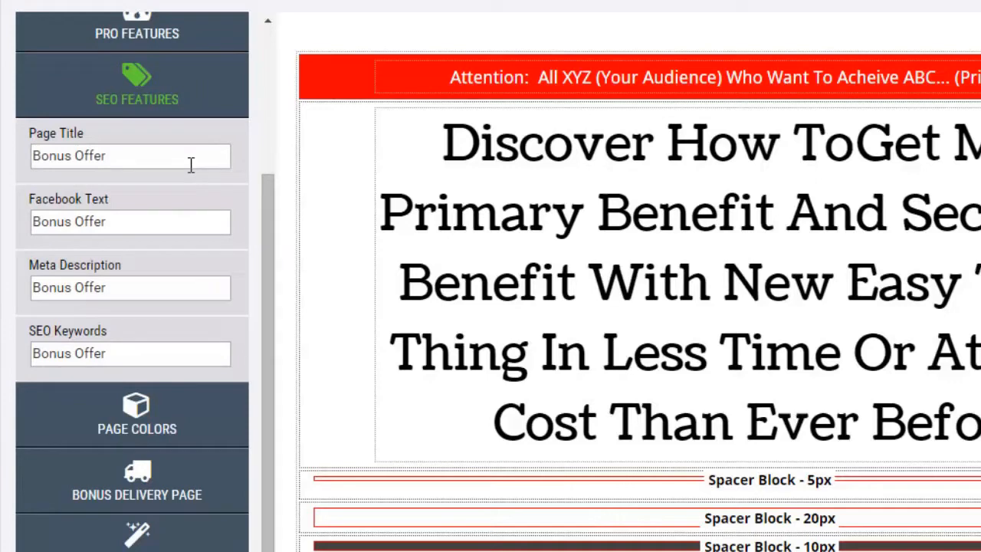
{"action": "left_click", "coordinate": [191, 162]}
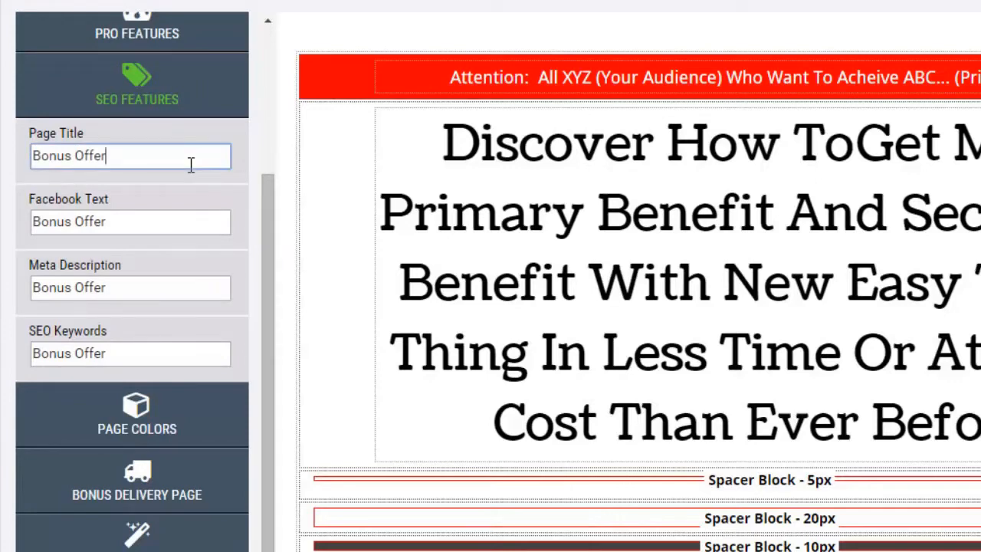
{"action": "left_click", "coordinate": [135, 222]}
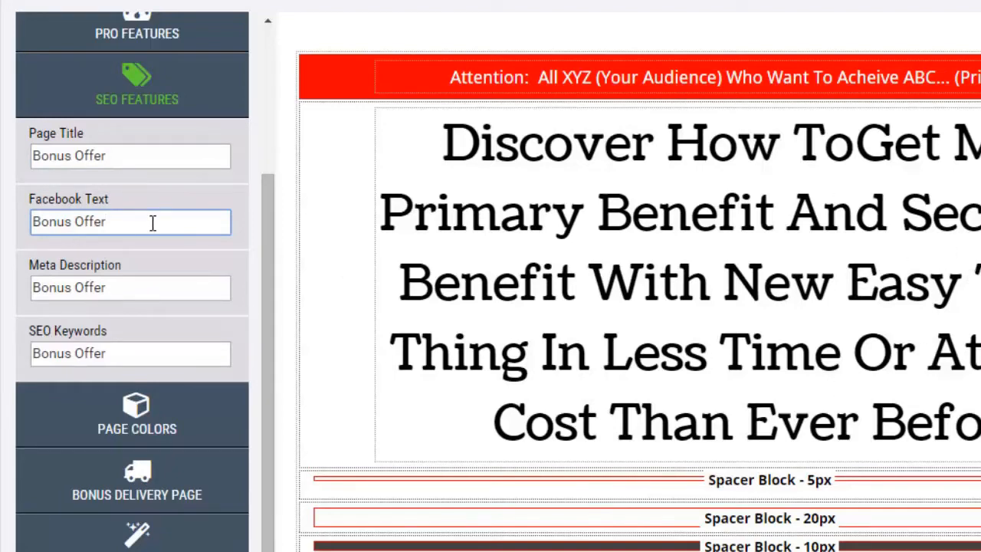
{"action": "left_click_drag", "start_coordinate": [151, 221], "coordinate": [30, 221]}
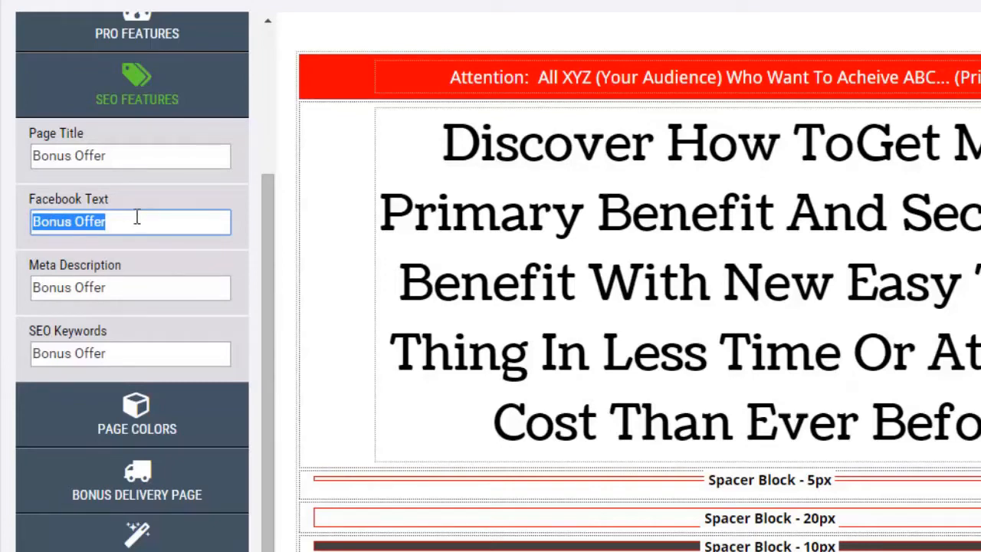
{"action": "left_click_drag", "start_coordinate": [136, 283], "coordinate": [44, 285]}
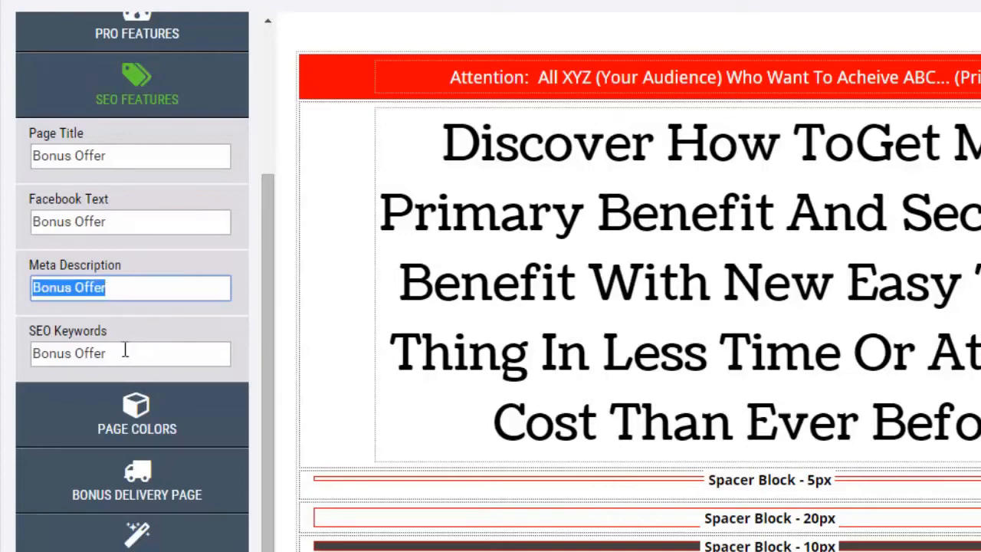
{"action": "left_click", "coordinate": [144, 96]}
View the Page Colors options for outer color, inner color and background image URL
{"action": "left_click", "coordinate": [156, 360]}
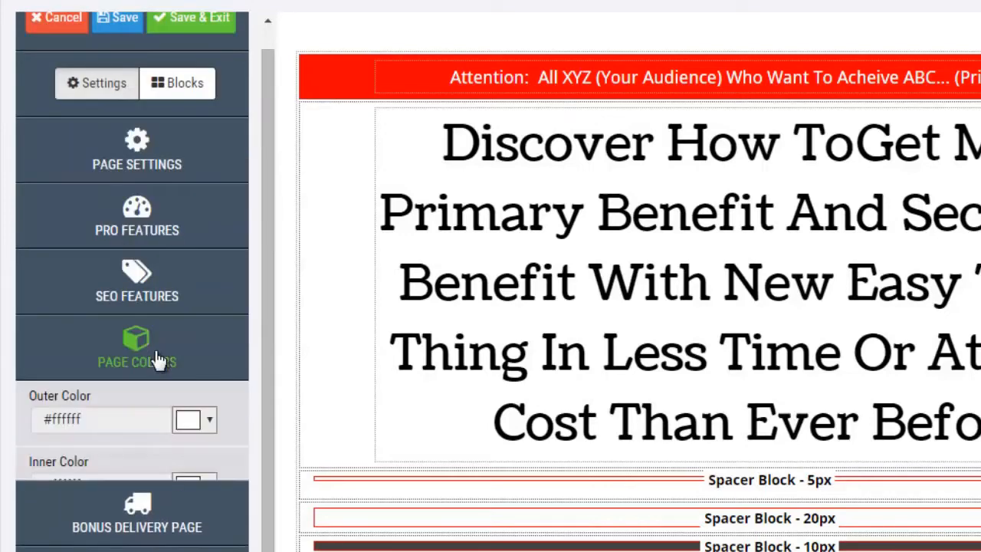
{"action": "scroll", "coordinate": [156, 357], "scroll_direction": "down", "scroll_amount": 3}
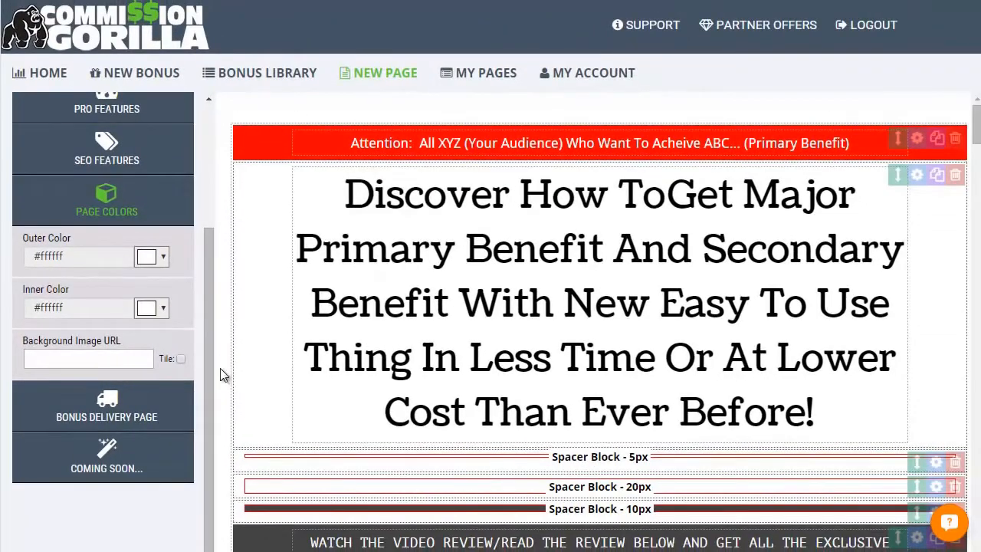
Set the page's outer color to blue #0000ff and the inner color to yellow #ffff00, and check both across the page
{"action": "left_click", "coordinate": [163, 260]}
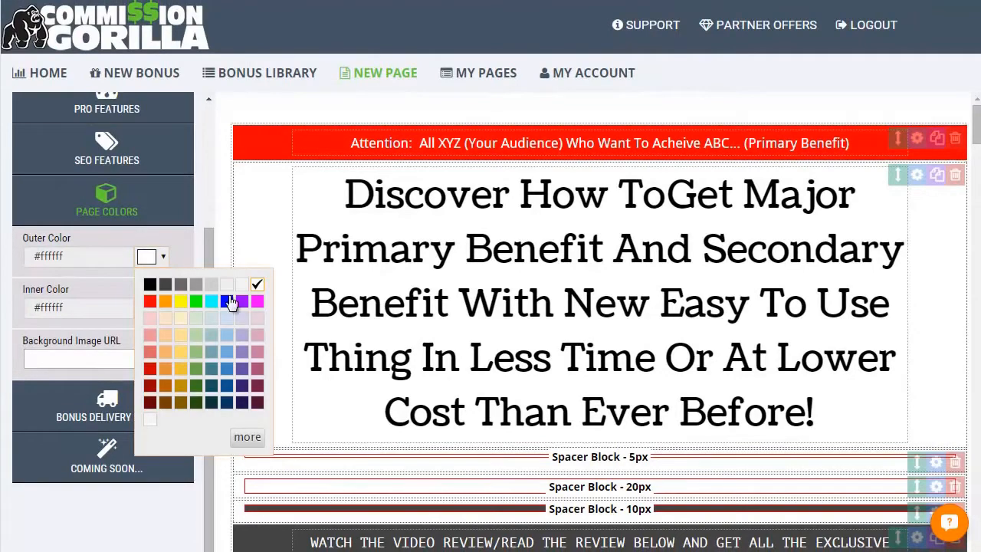
{"action": "left_click", "coordinate": [234, 305]}
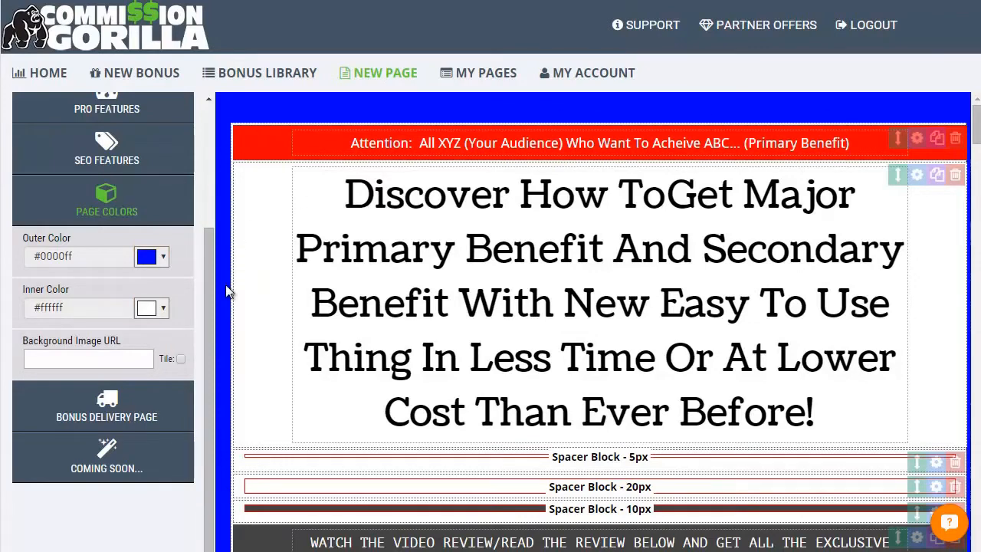
{"action": "left_click", "coordinate": [146, 309]}
{"action": "left_click", "coordinate": [190, 359]}
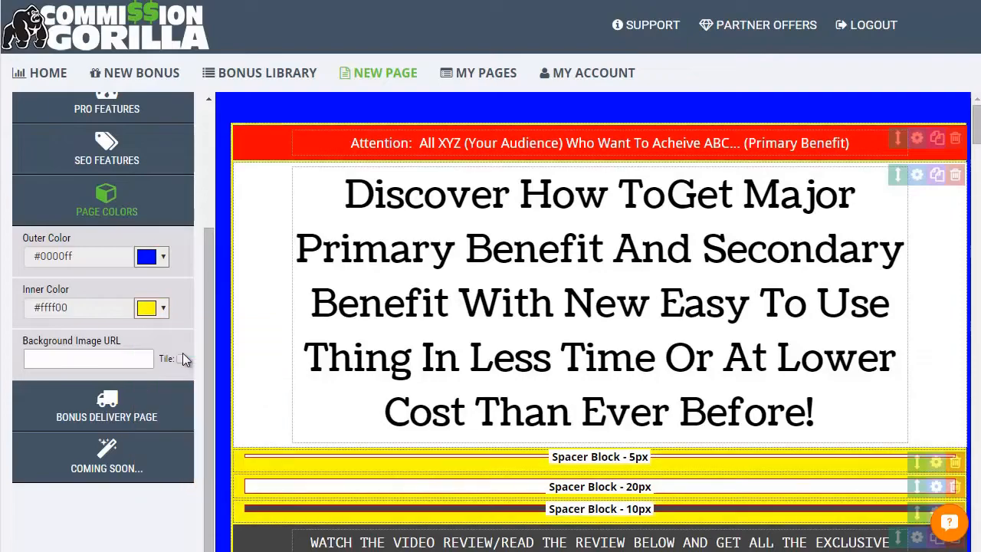
{"action": "scroll", "coordinate": [512, 292], "scroll_direction": "down", "scroll_amount": 15}
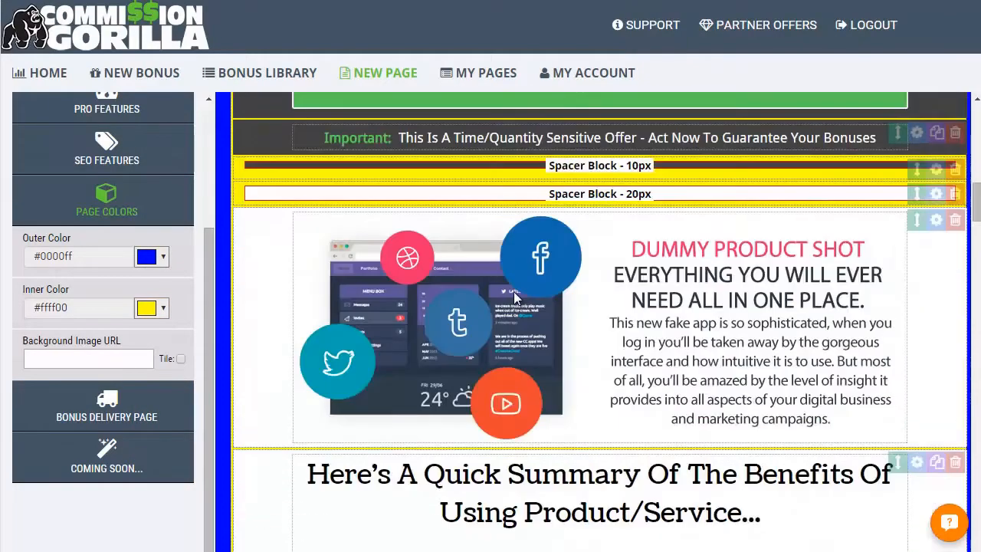
{"action": "scroll", "coordinate": [574, 360], "scroll_direction": "down", "scroll_amount": 10}
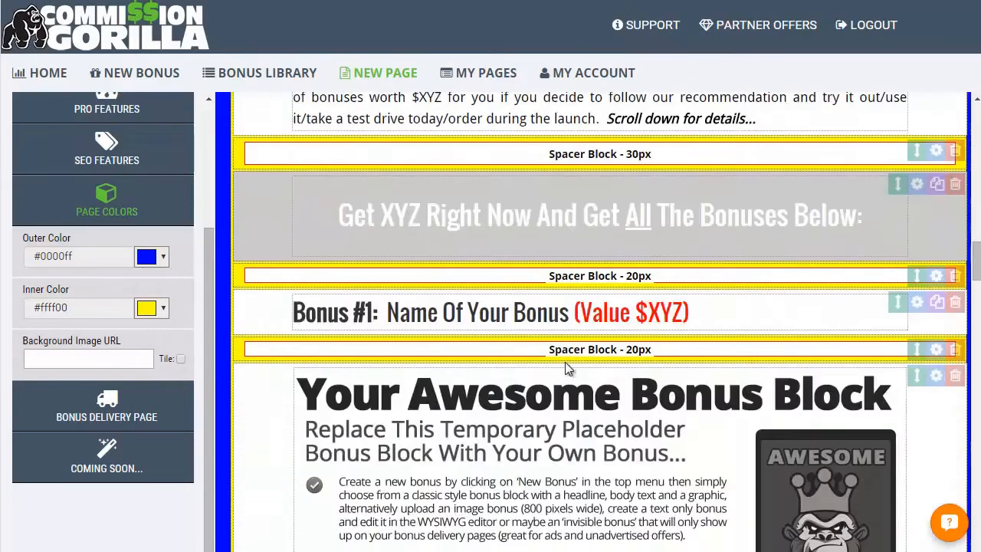
Reset the page's inner and outer colors to white #ffffff
{"action": "left_click", "coordinate": [163, 308]}
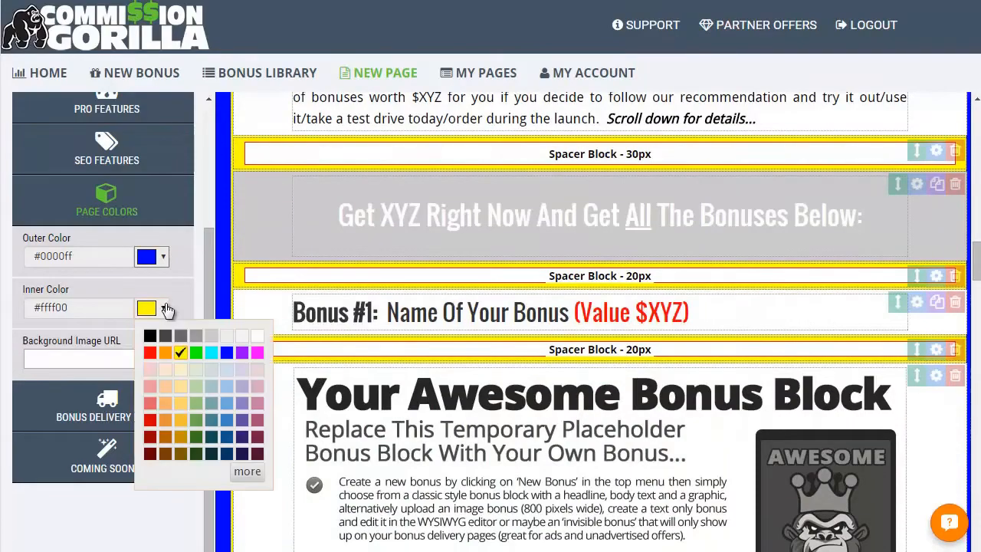
{"action": "left_click", "coordinate": [257, 336]}
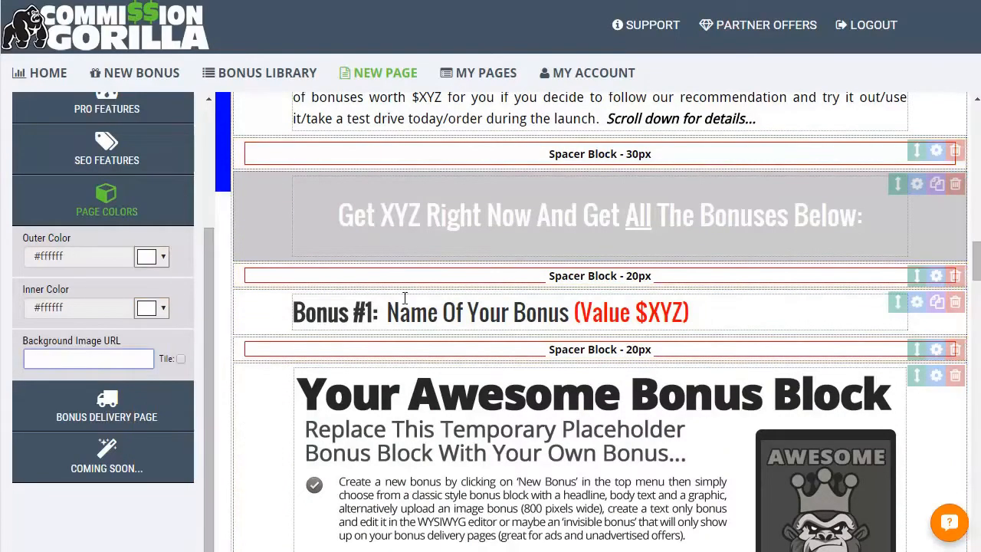
{"action": "scroll", "coordinate": [405, 299], "scroll_direction": "up", "scroll_amount": 3}
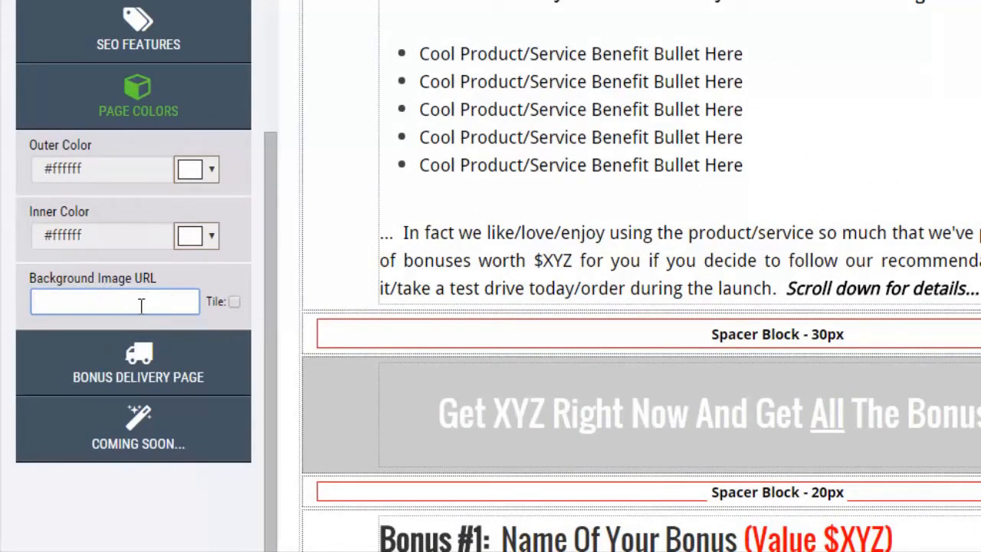
View the Bonus Delivery Page options, collapse Page Colors, examine the thank you page filename and open the Thank You Page Header editor
{"action": "left_click", "coordinate": [138, 359]}
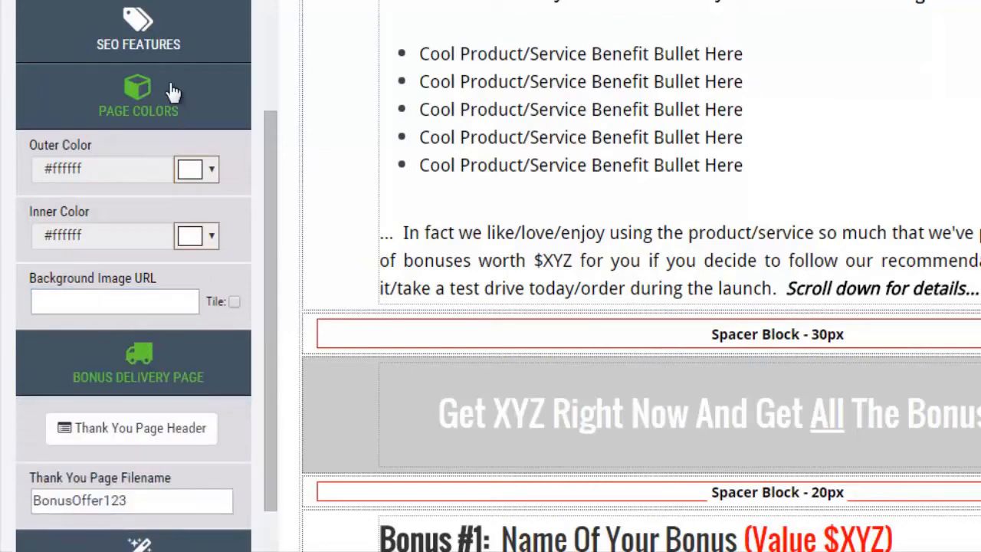
{"action": "left_click", "coordinate": [173, 92]}
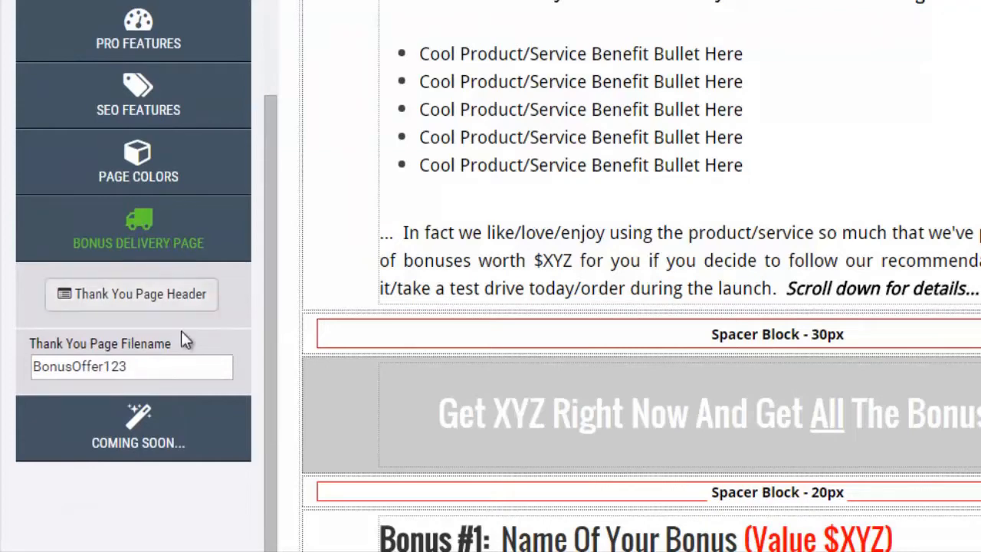
{"action": "left_click_drag", "start_coordinate": [128, 367], "coordinate": [32, 366]}
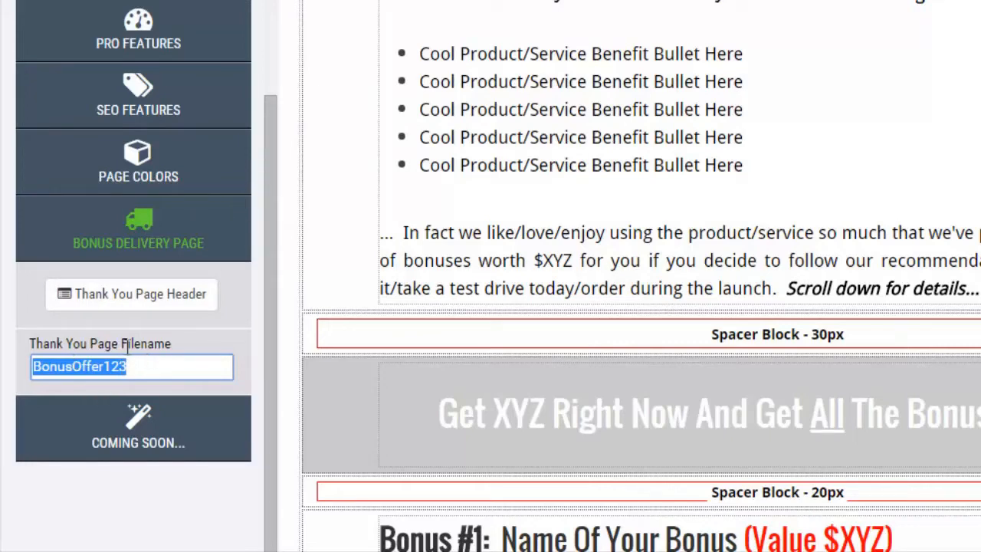
{"action": "left_click", "coordinate": [157, 296]}
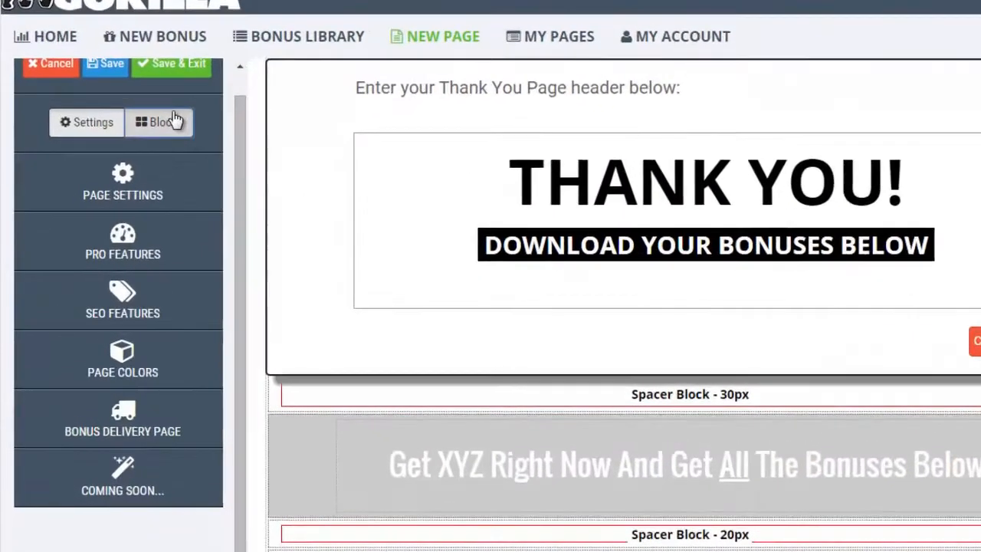
Show the list of available content blocks and close the Thank You Page header editor
{"action": "left_click", "coordinate": [152, 146]}
{"action": "scroll", "coordinate": [256, 161], "scroll_direction": "up", "scroll_amount": 1}
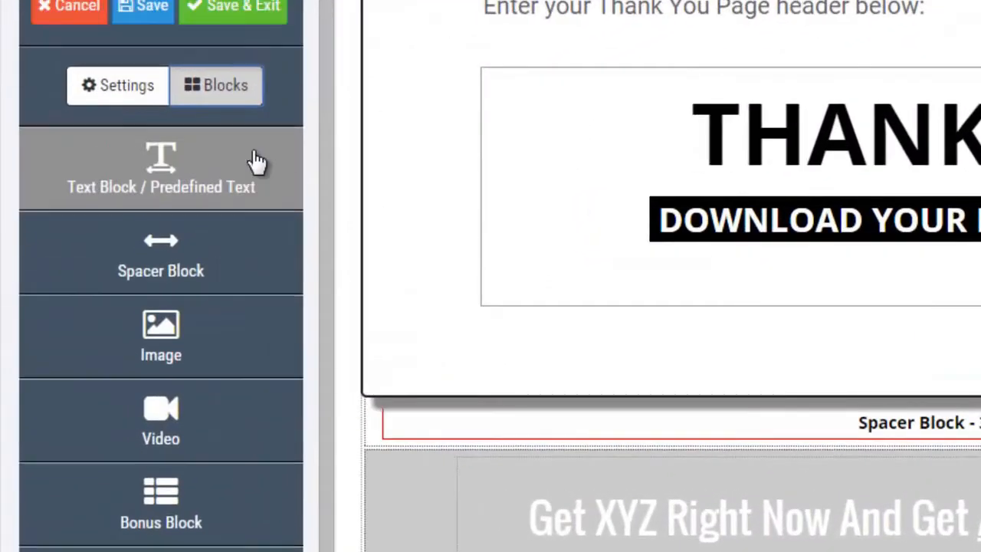
{"action": "scroll", "coordinate": [442, 295], "scroll_direction": "down", "scroll_amount": 5}
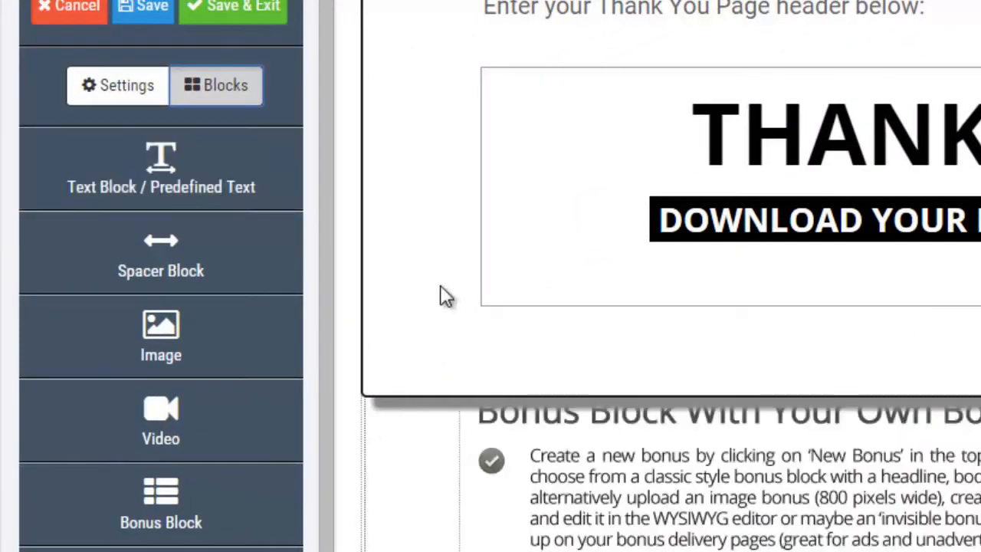
{"action": "scroll", "coordinate": [958, 342], "scroll_direction": "up", "scroll_amount": 10}
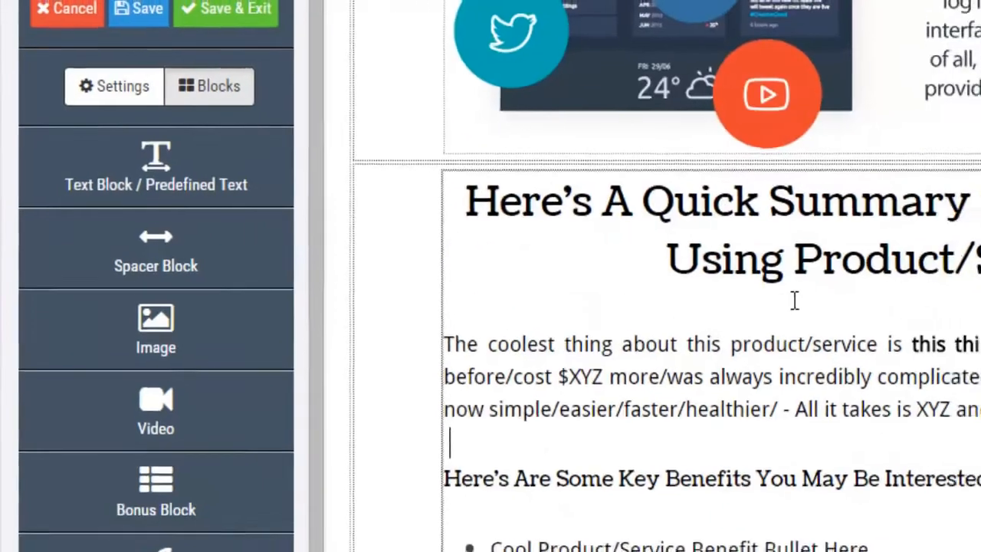
Examine the block types alongside the summary text, spacer and bonus headline blocks already on the page
{"action": "scroll", "coordinate": [806, 309], "scroll_direction": "down", "scroll_amount": 2}
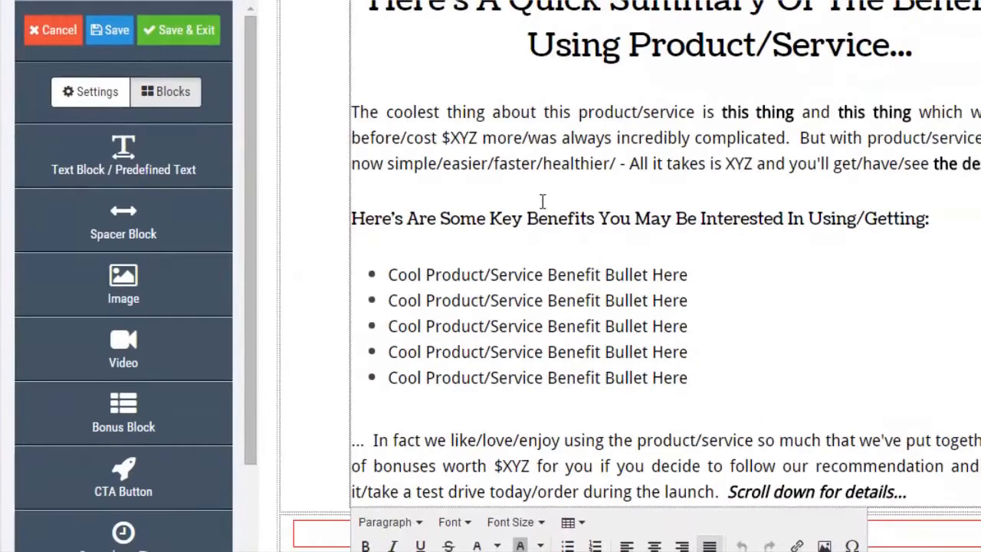
{"action": "scroll", "coordinate": [542, 201], "scroll_direction": "up", "scroll_amount": 1}
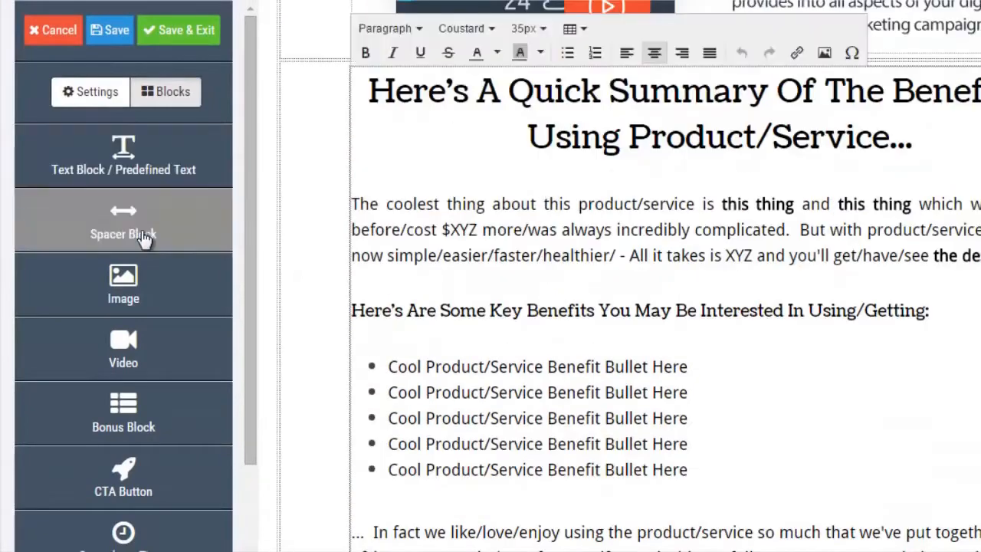
{"action": "scroll", "coordinate": [499, 235], "scroll_direction": "down", "scroll_amount": 3}
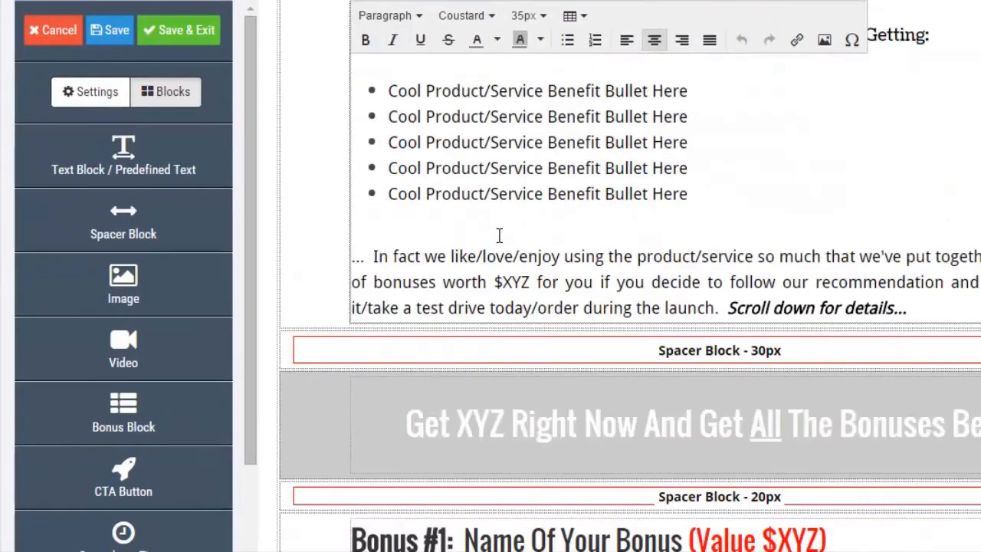
{"action": "scroll", "coordinate": [499, 235], "scroll_direction": "down", "scroll_amount": 1}
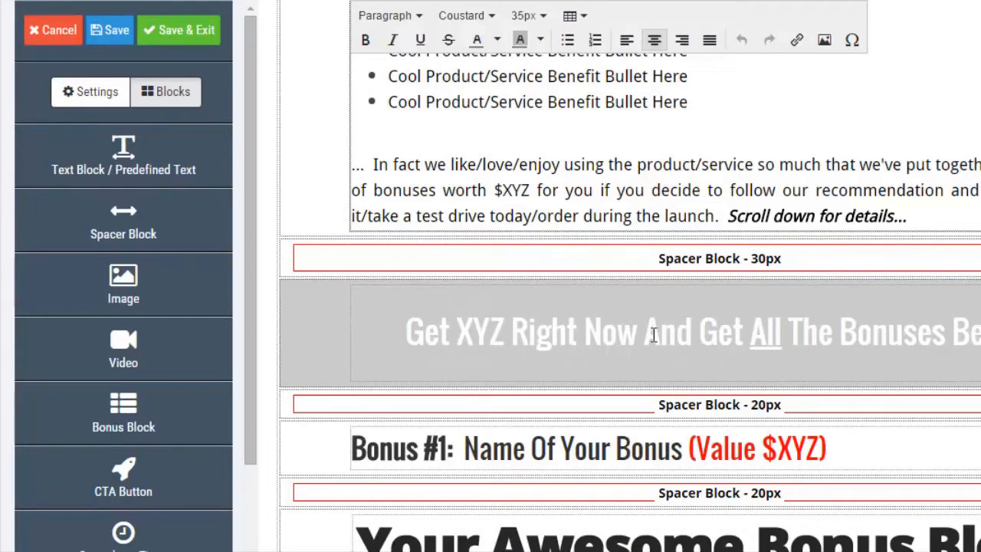
{"action": "scroll", "coordinate": [652, 334], "scroll_direction": "down", "scroll_amount": 1}
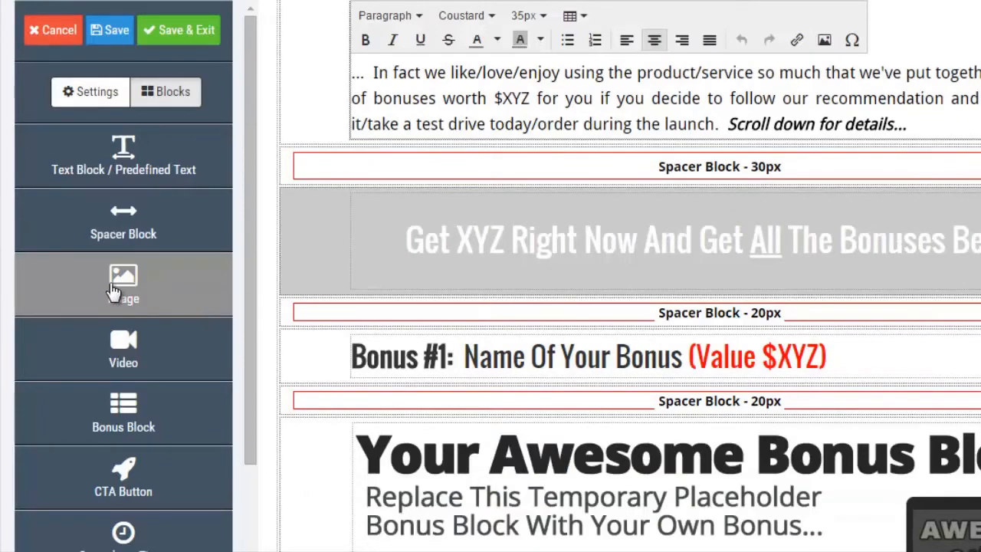
{"action": "scroll", "coordinate": [467, 332], "scroll_direction": "down", "scroll_amount": 3}
{"action": "scroll", "coordinate": [429, 269], "scroll_direction": "up", "scroll_amount": 6}
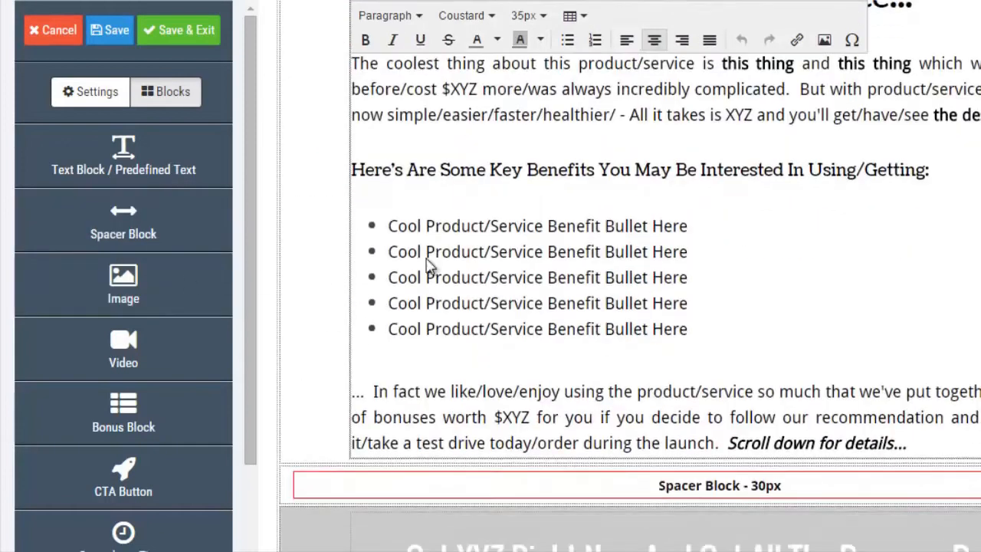
{"action": "scroll", "coordinate": [475, 280], "scroll_direction": "down", "scroll_amount": 3}
{"action": "scroll", "coordinate": [483, 285], "scroll_direction": "up", "scroll_amount": 1}
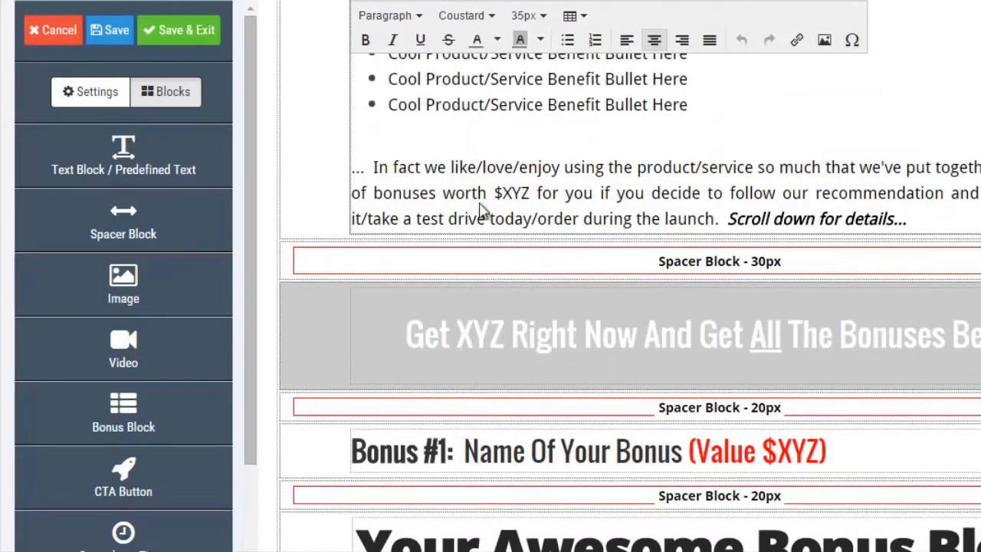
Insert an image block below the benefits summary text and another at the end of the page, below the Affiliate Disclaimer
{"action": "left_click_drag", "start_coordinate": [124, 284], "coordinate": [468, 164]}
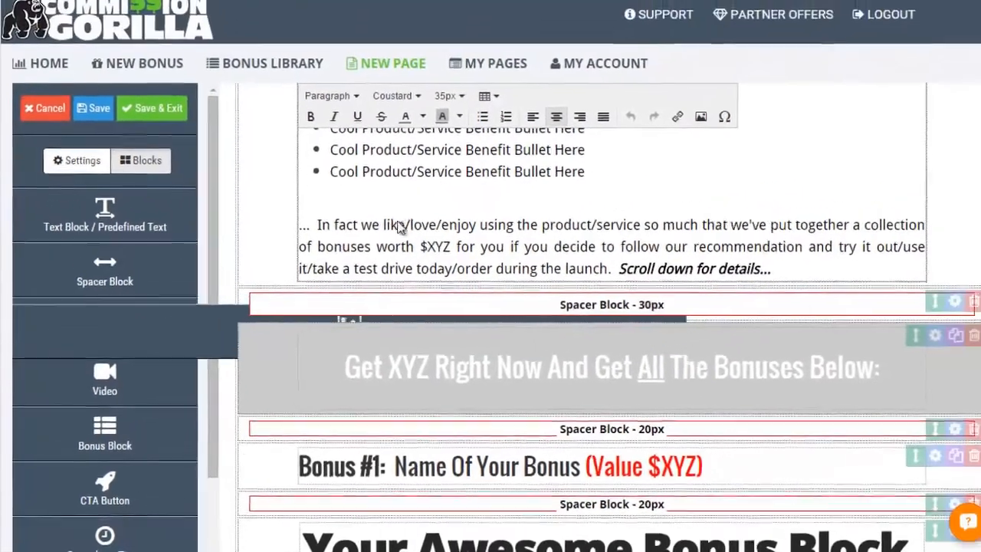
{"action": "left_click_drag", "start_coordinate": [399, 226], "coordinate": [500, 274]}
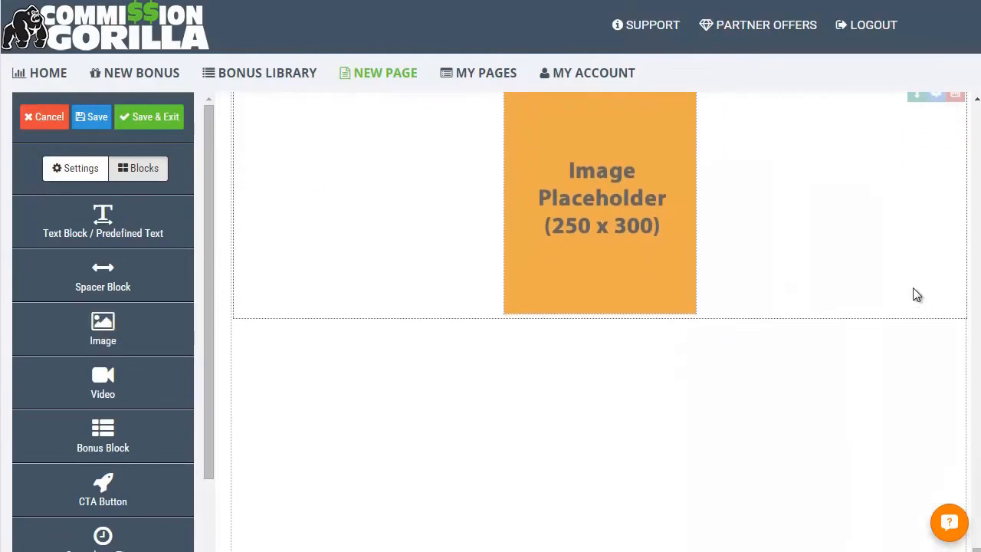
{"action": "scroll", "coordinate": [902, 160], "scroll_direction": "up", "scroll_amount": 3}
{"action": "scroll", "coordinate": [898, 125], "scroll_direction": "down", "scroll_amount": 1}
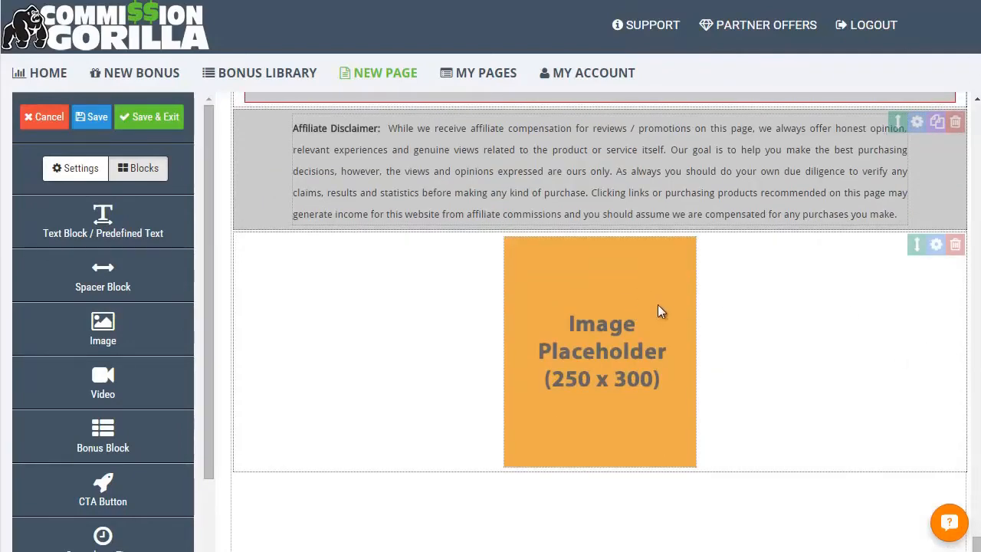
Move the image block from the page's end up to below the 20px spacer under a call-to-action button
{"action": "scroll", "coordinate": [662, 312], "scroll_direction": "up", "scroll_amount": 3}
{"action": "scroll", "coordinate": [411, 313], "scroll_direction": "up", "scroll_amount": 20}
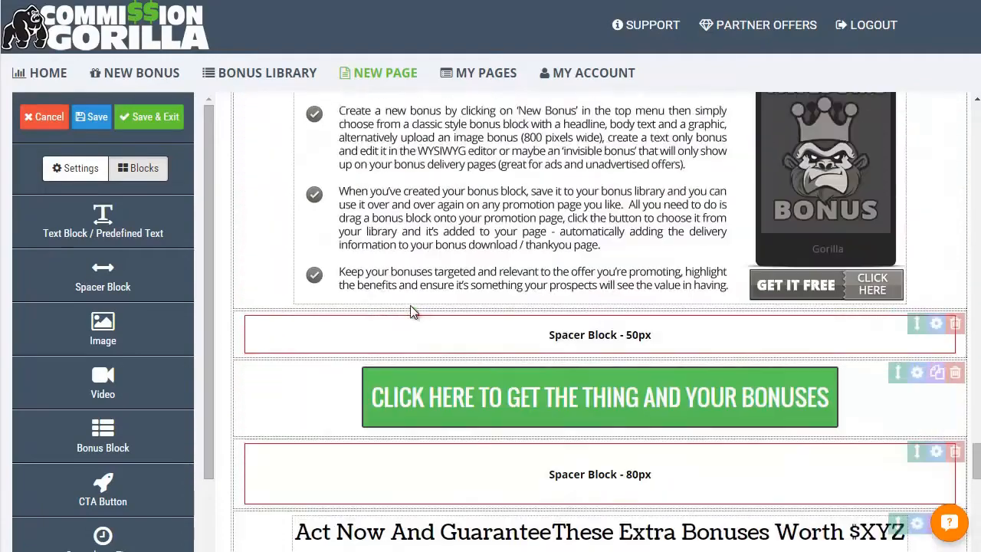
{"action": "scroll", "coordinate": [412, 312], "scroll_direction": "up", "scroll_amount": 3}
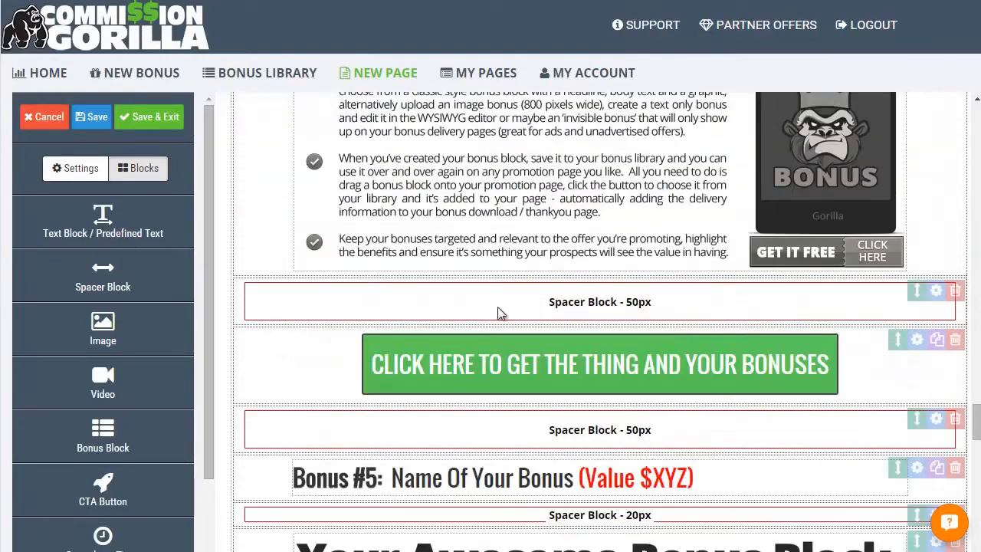
{"action": "scroll", "coordinate": [429, 327], "scroll_direction": "up", "scroll_amount": 20}
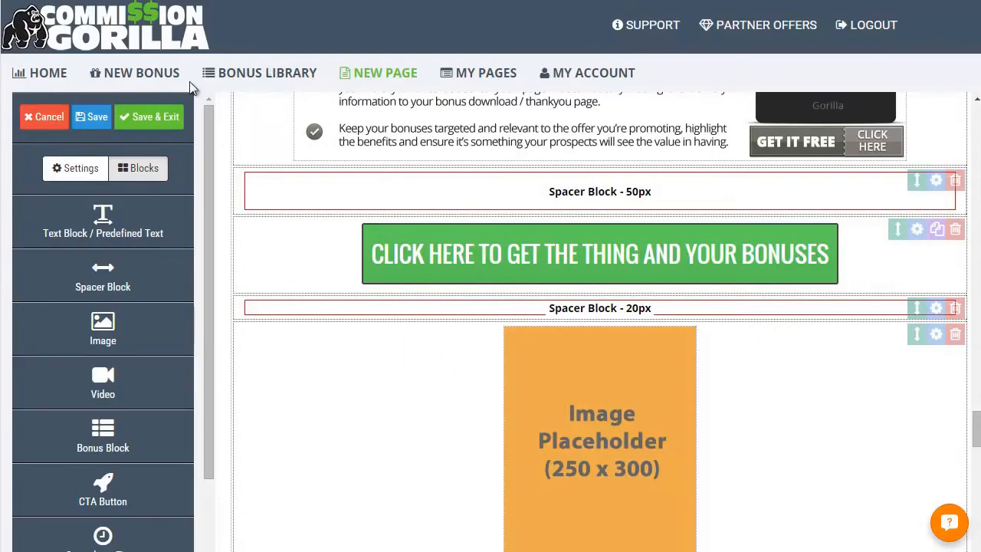
Open the video block's settings, examine the embed code and autoplay option, and close the dialog
{"action": "scroll", "coordinate": [255, 153], "scroll_direction": "up", "scroll_amount": 10}
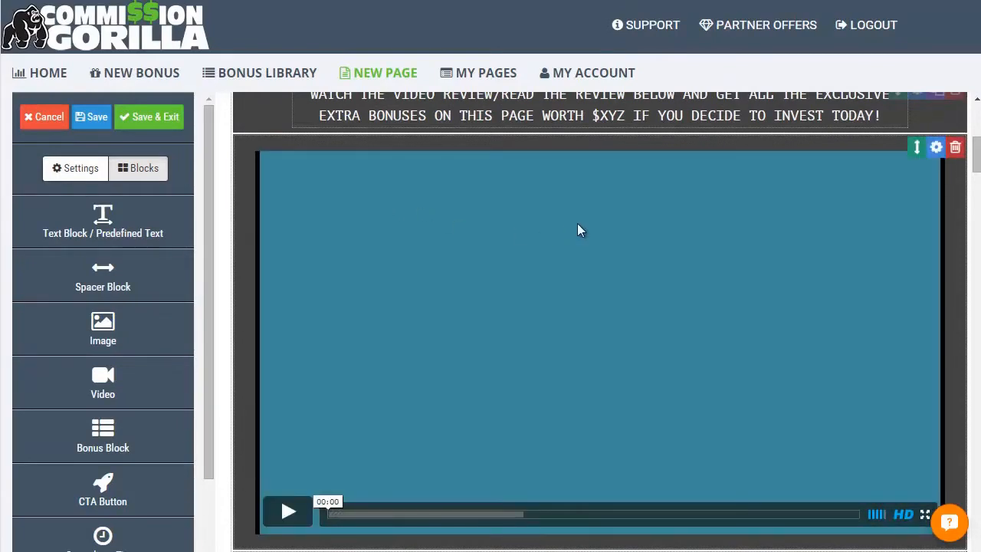
{"action": "left_click", "coordinate": [578, 228]}
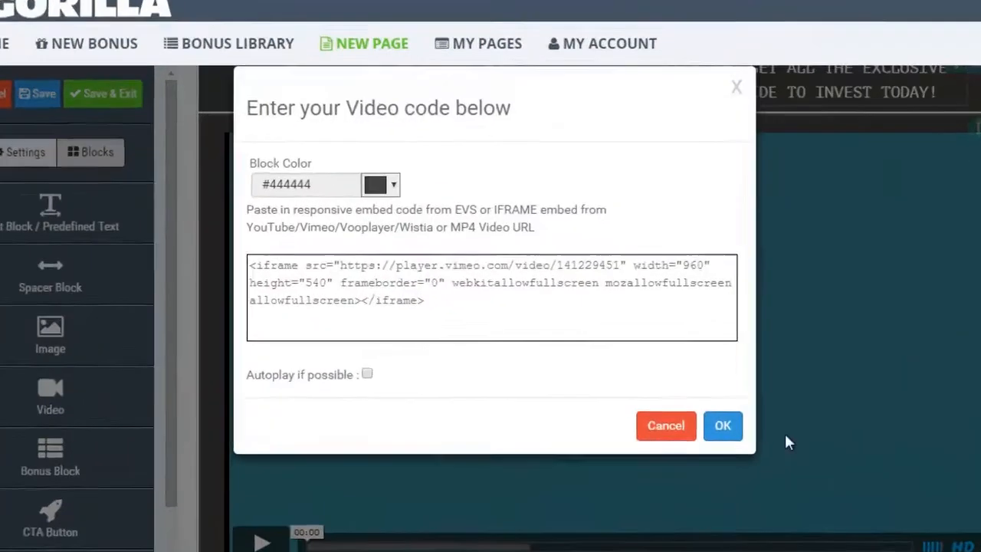
{"action": "left_click_drag", "start_coordinate": [660, 313], "coordinate": [620, 210]}
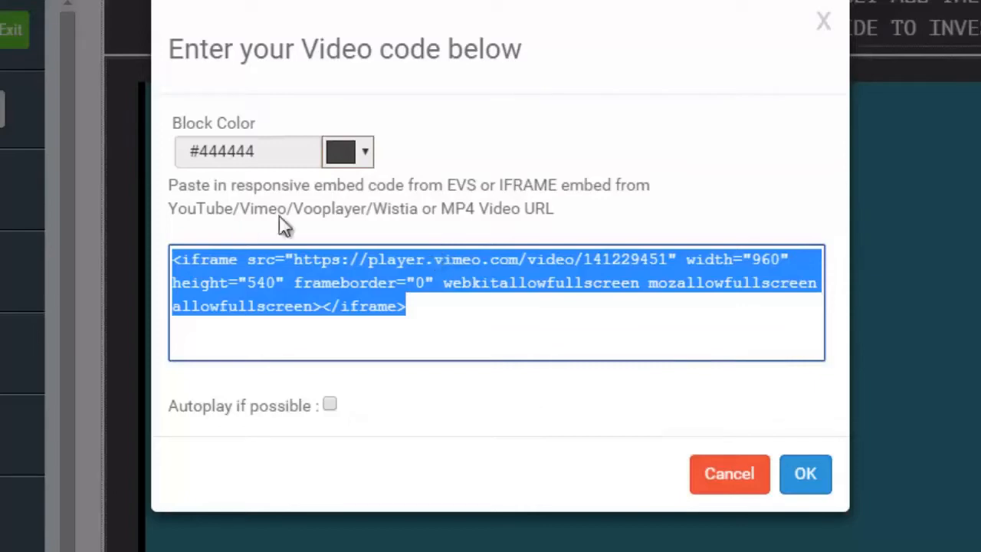
{"action": "left_click", "coordinate": [330, 404]}
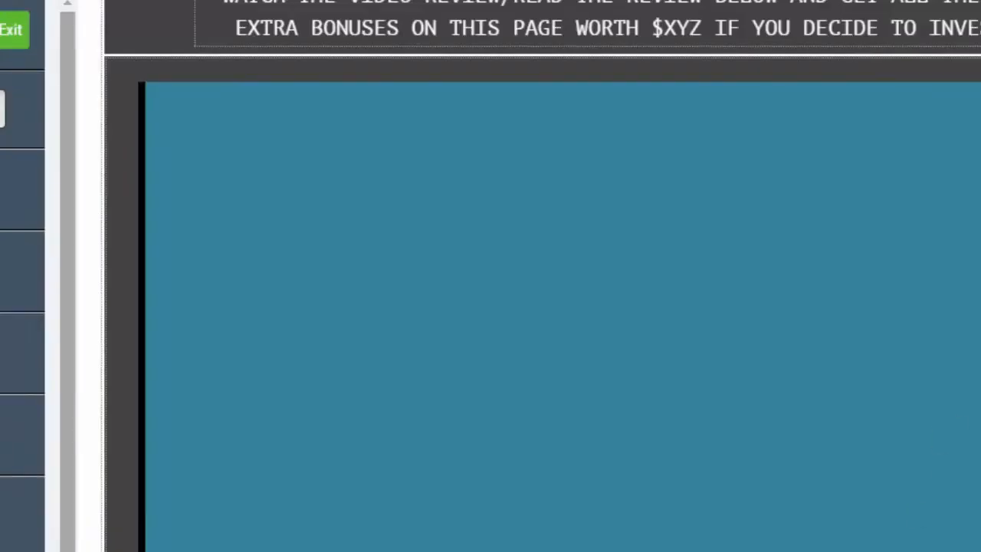
Insert a bonus block directly above the placeholder bonus block, below the 20px spacer under the Bonus #1 headline
{"action": "scroll", "coordinate": [542, 307], "scroll_direction": "down", "scroll_amount": 10}
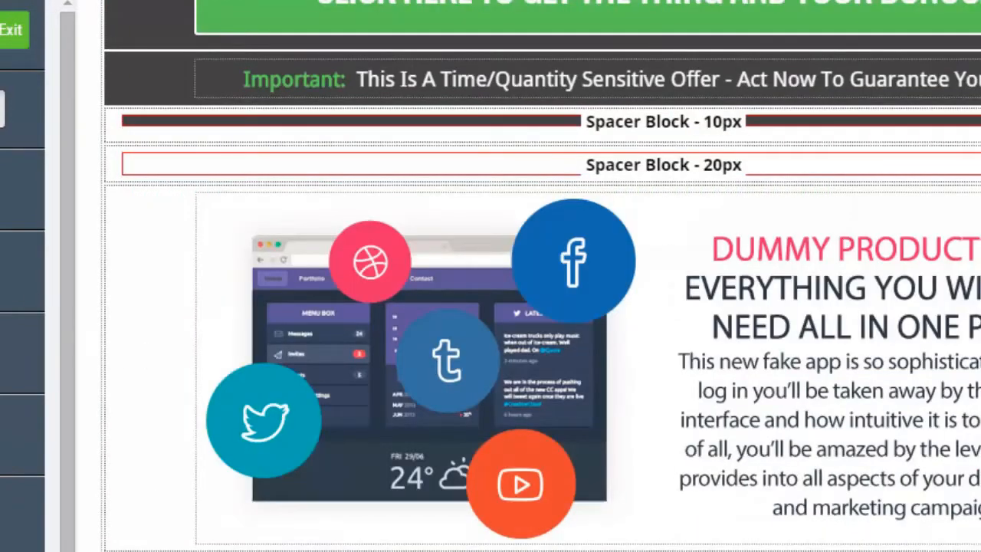
{"action": "scroll", "coordinate": [291, 404], "scroll_direction": "down", "scroll_amount": 10}
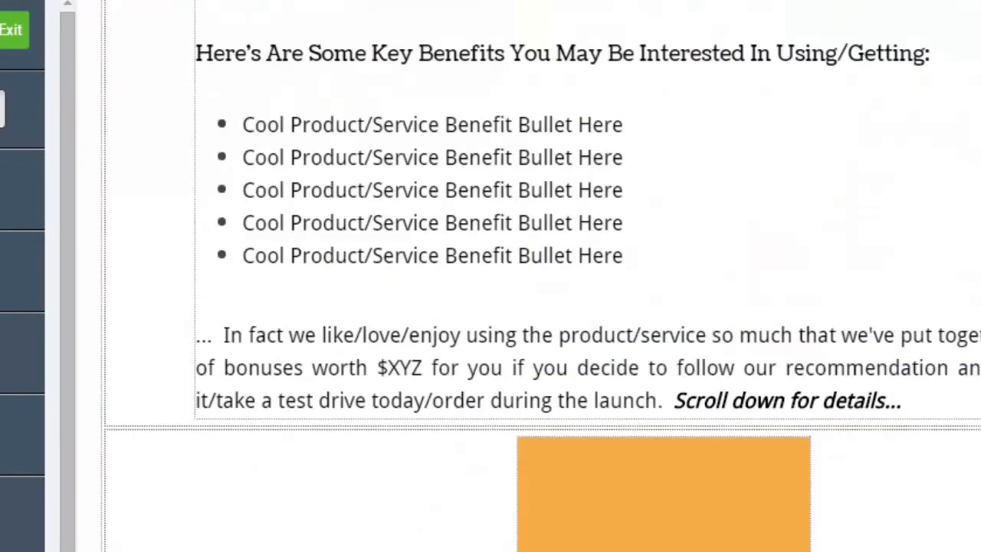
{"action": "scroll", "coordinate": [975, 104], "scroll_direction": "down", "scroll_amount": 10}
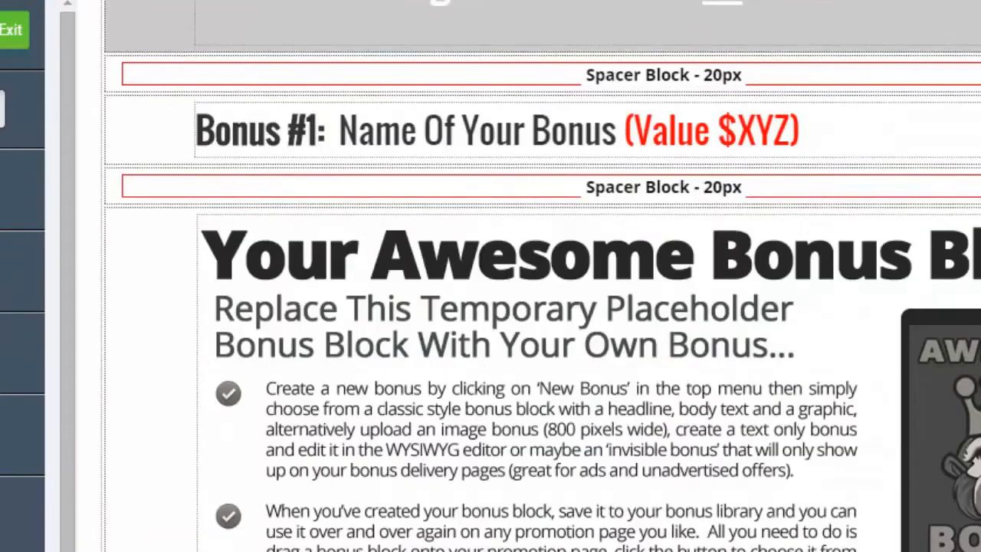
{"action": "scroll", "coordinate": [975, 103], "scroll_direction": "up", "scroll_amount": 3}
{"action": "scroll", "coordinate": [383, 213], "scroll_direction": "down", "scroll_amount": 3}
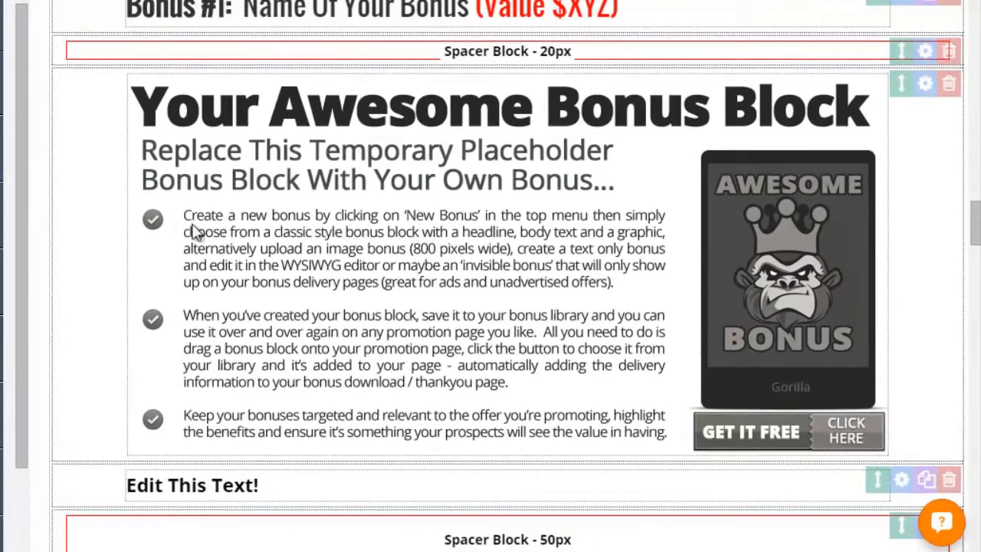
{"action": "scroll", "coordinate": [225, 163], "scroll_direction": "up", "scroll_amount": 1}
{"action": "scroll", "coordinate": [234, 209], "scroll_direction": "down", "scroll_amount": 1}
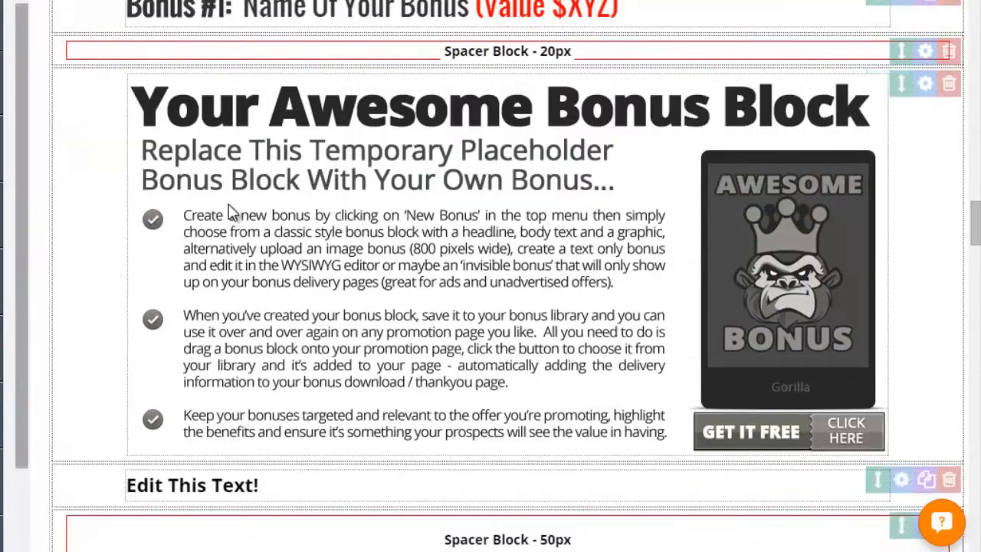
{"action": "left_click_drag", "start_coordinate": [114, 448], "coordinate": [273, 276]}
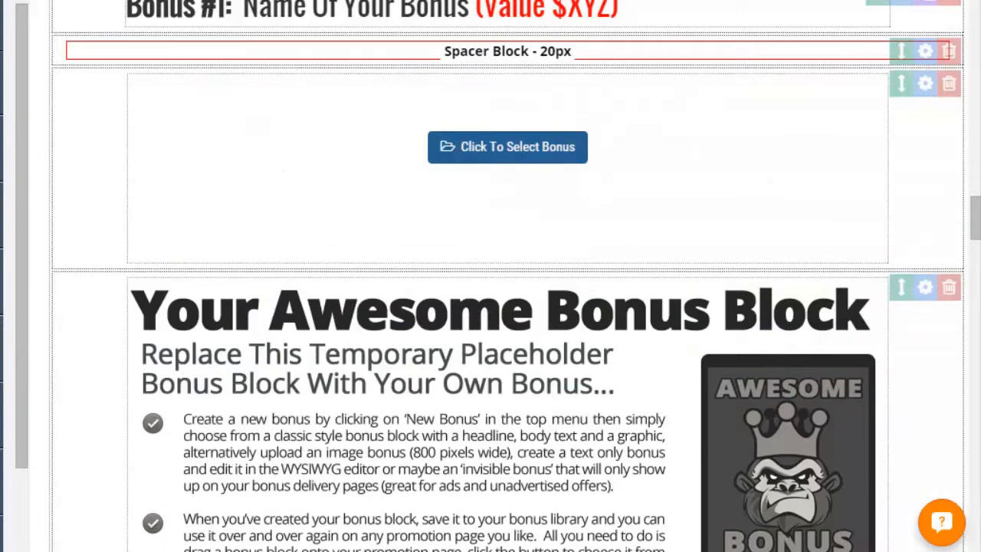
Preview the first ProductName-AdvancedTraining bonus in the bonus list and select it for the new bonus block
{"action": "left_click", "coordinate": [507, 146]}
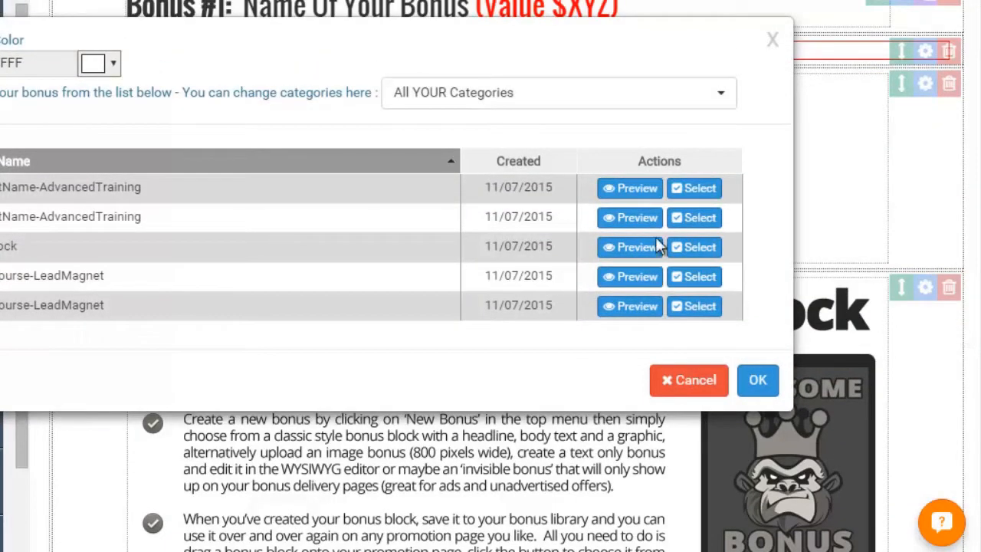
{"action": "left_click", "coordinate": [630, 189]}
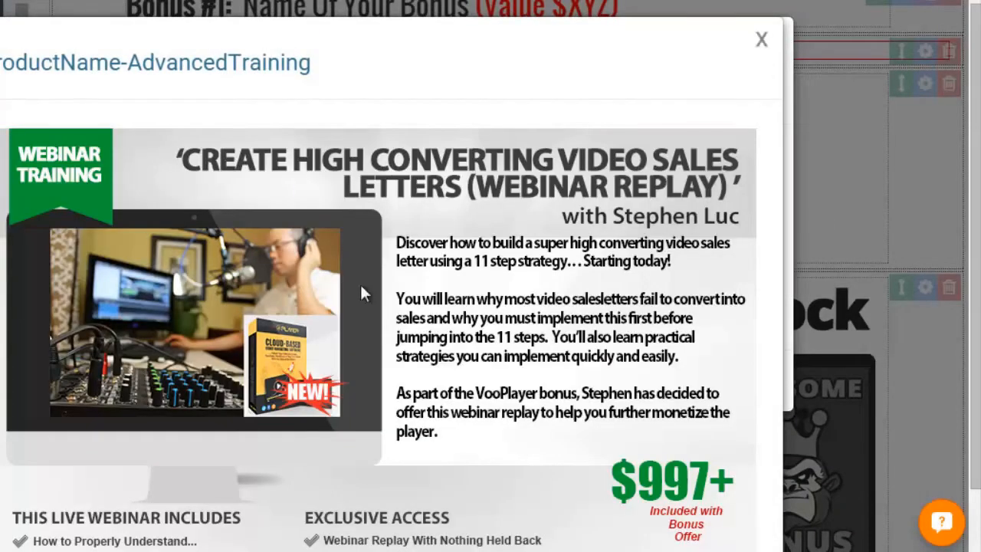
{"action": "left_click", "coordinate": [762, 39]}
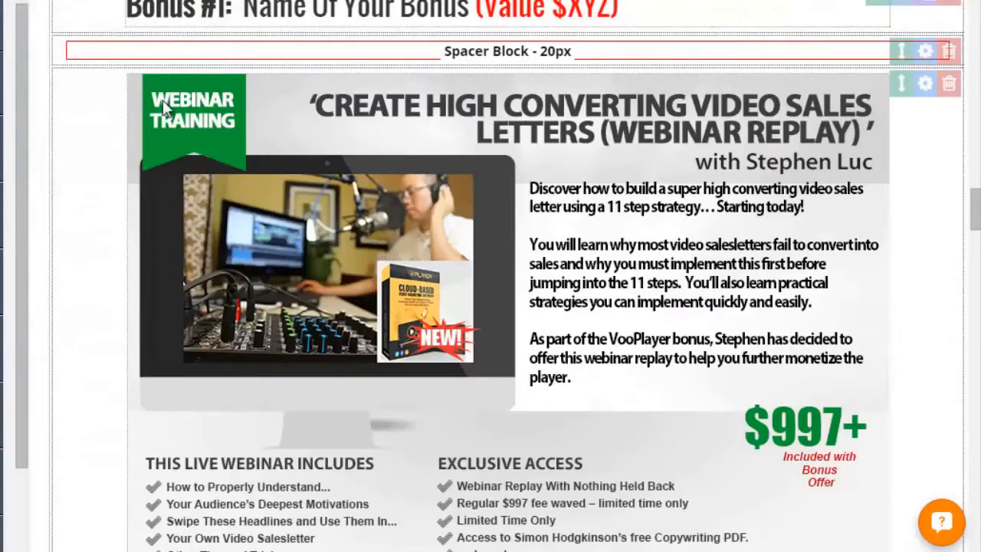
{"action": "scroll", "coordinate": [482, 33], "scroll_direction": "down", "scroll_amount": 5}
{"action": "scroll", "coordinate": [690, 44], "scroll_direction": "up", "scroll_amount": 6}
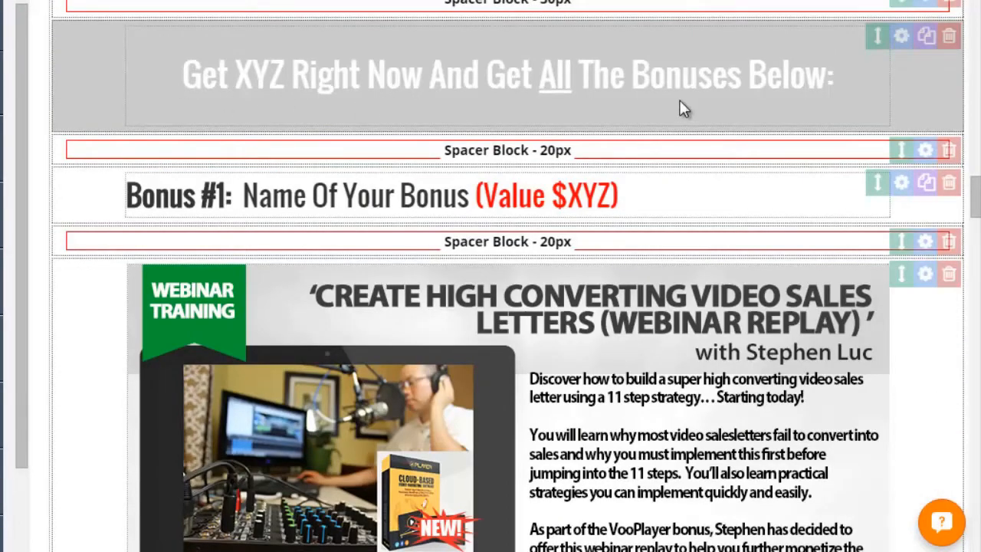
Insert a 20px spacer block between the webinar training bonus and the placeholder bonus block
{"action": "scroll", "coordinate": [682, 107], "scroll_direction": "down", "scroll_amount": 3}
{"action": "scroll", "coordinate": [629, 88], "scroll_direction": "down", "scroll_amount": 5}
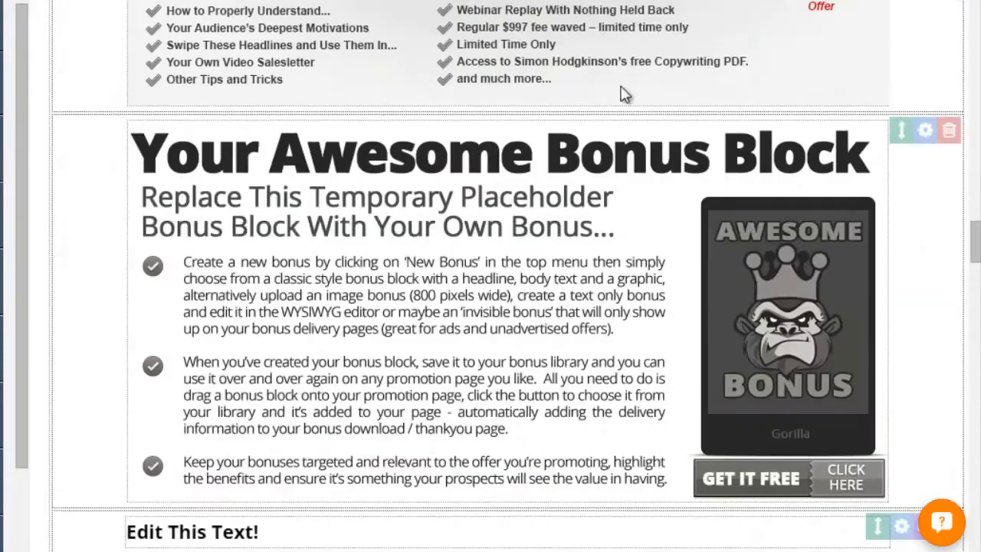
{"action": "scroll", "coordinate": [143, 98], "scroll_direction": "up", "scroll_amount": 1}
{"action": "left_click_drag", "start_coordinate": [2, 222], "coordinate": [116, 256]}
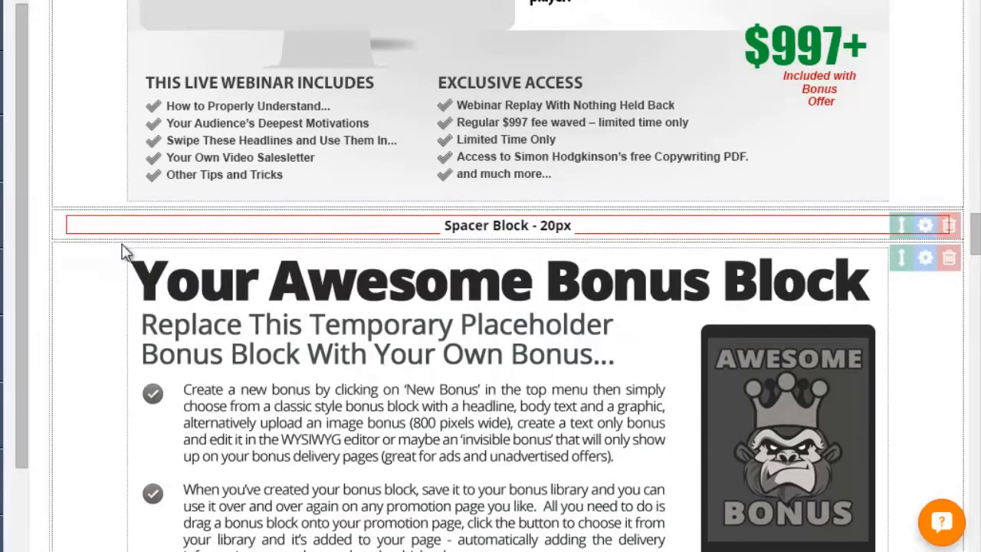
Place one Bonus #1 headline above the webinar bonus and a duplicate below the new spacer, renumbering the duplicate as Bonus #2
{"action": "scroll", "coordinate": [125, 254], "scroll_direction": "up", "scroll_amount": 6}
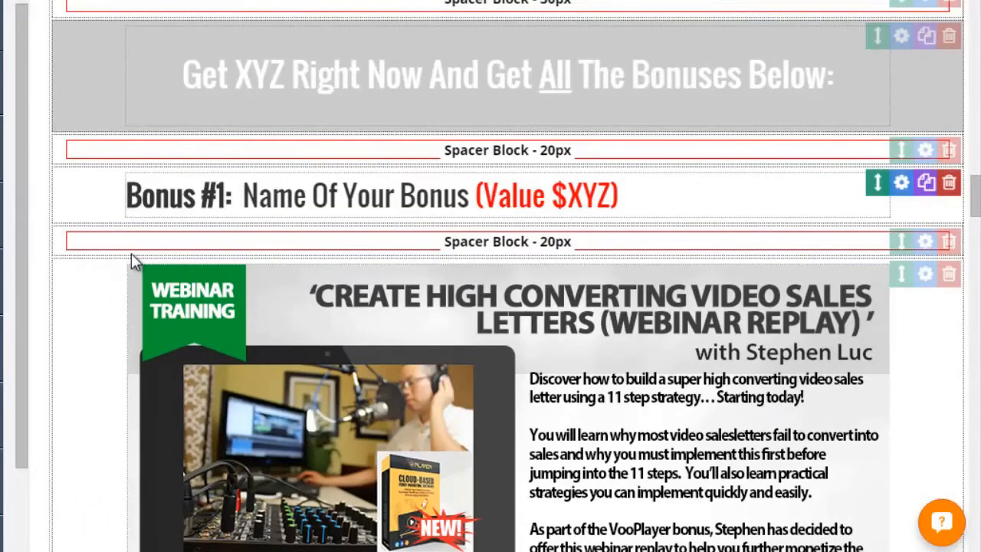
{"action": "left_click_drag", "start_coordinate": [878, 182], "coordinate": [866, 549]}
{"action": "scroll", "coordinate": [118, 309], "scroll_direction": "down", "scroll_amount": 4}
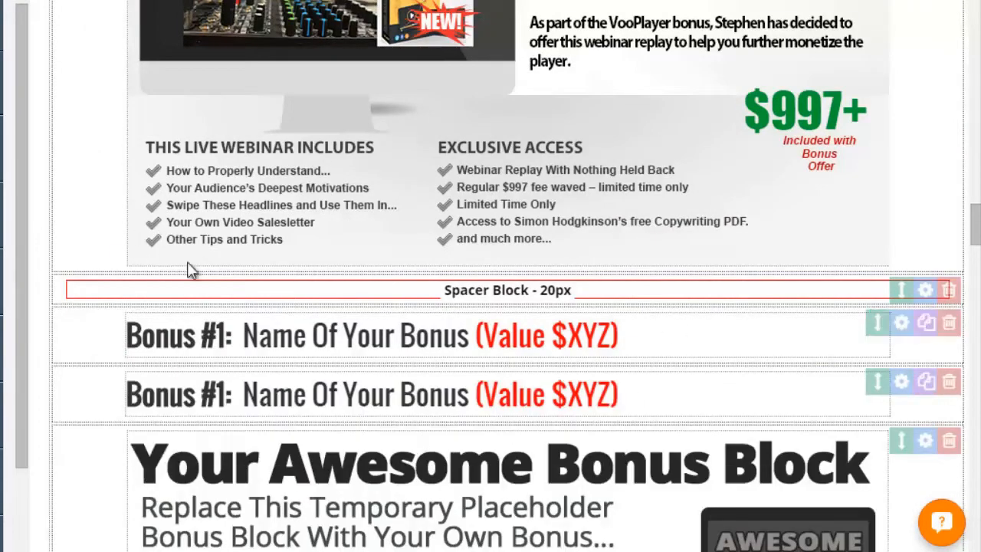
{"action": "mouse_move", "coordinate": [877, 381]}
{"action": "left_mouse_down"}
{"action": "mouse_move", "coordinate": [817, 7]}
{"action": "mouse_move", "coordinate": [749, 88]}
{"action": "mouse_move", "coordinate": [824, 188]}
{"action": "mouse_move", "coordinate": [830, 225]}
{"action": "mouse_move", "coordinate": [836, 187]}
{"action": "left_mouse_up"}
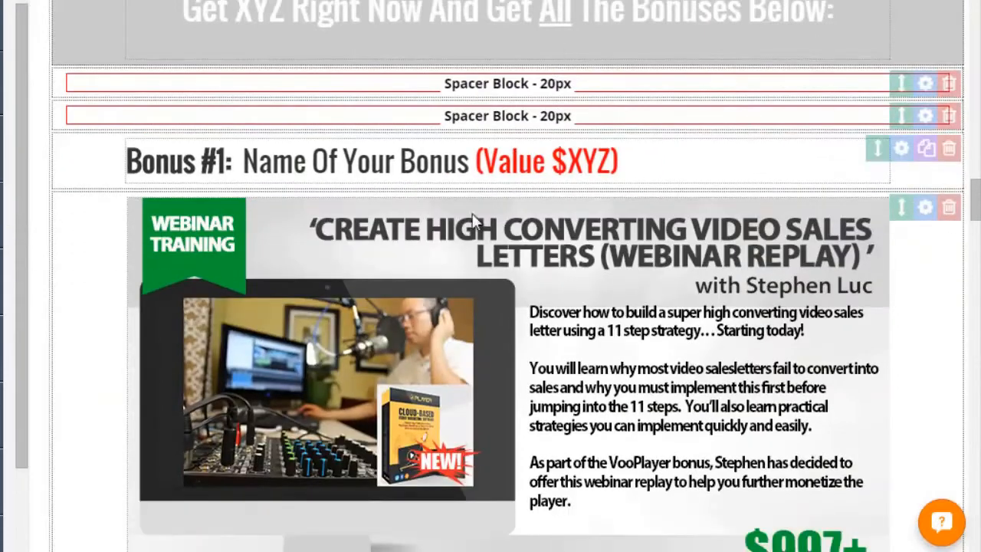
{"action": "left_click", "coordinate": [248, 175]}
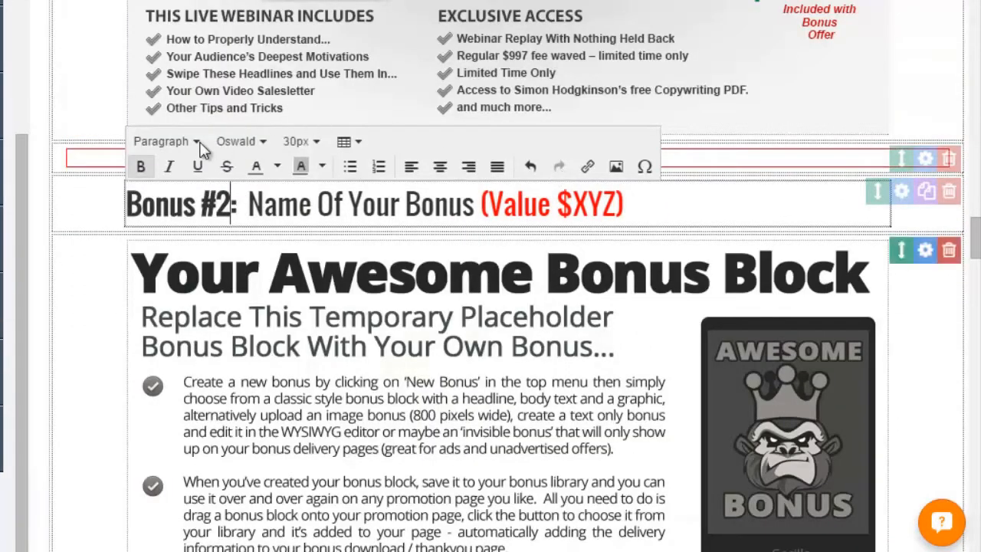
Open the settings of the call-to-action button above Bonus #3 and examine its button text, sub head and link override fields
{"action": "scroll", "coordinate": [205, 148], "scroll_direction": "up", "scroll_amount": 3}
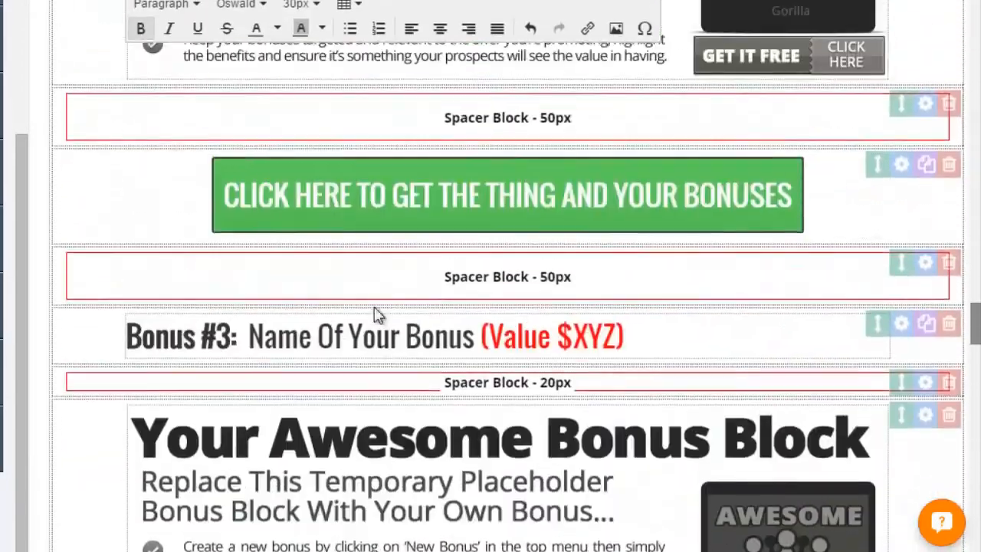
{"action": "scroll", "coordinate": [374, 307], "scroll_direction": "up", "scroll_amount": 1}
{"action": "left_click", "coordinate": [441, 268]}
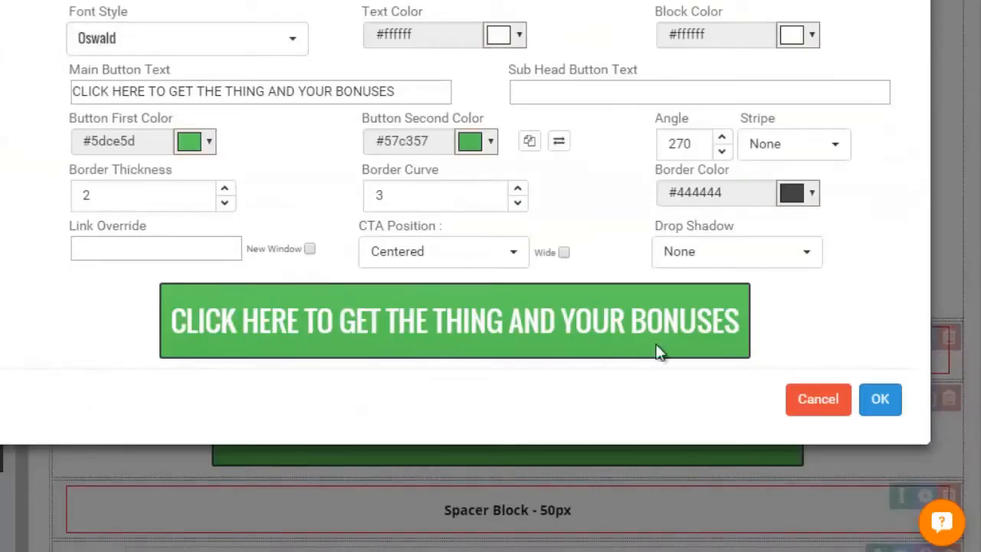
{"action": "left_click", "coordinate": [386, 313]}
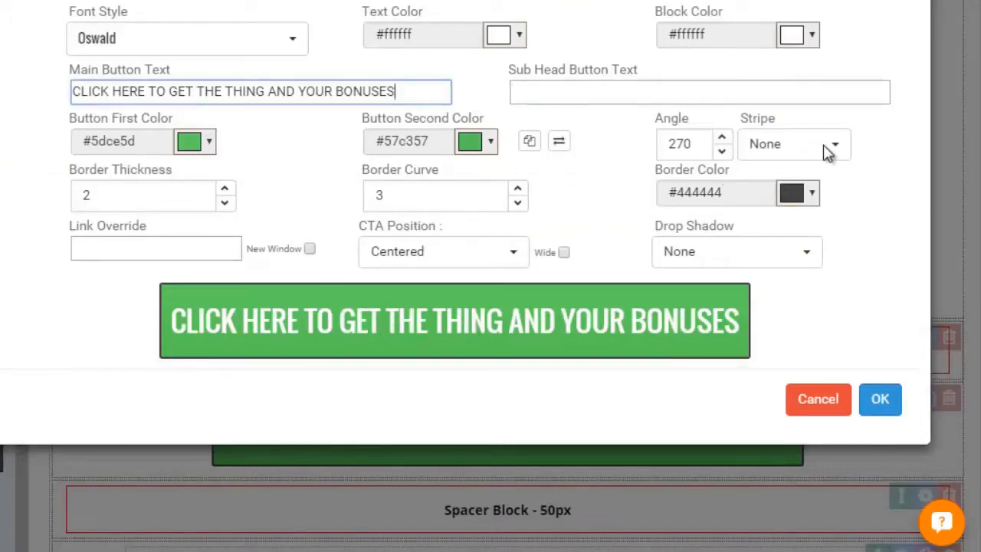
{"action": "key", "text": "Tab"}
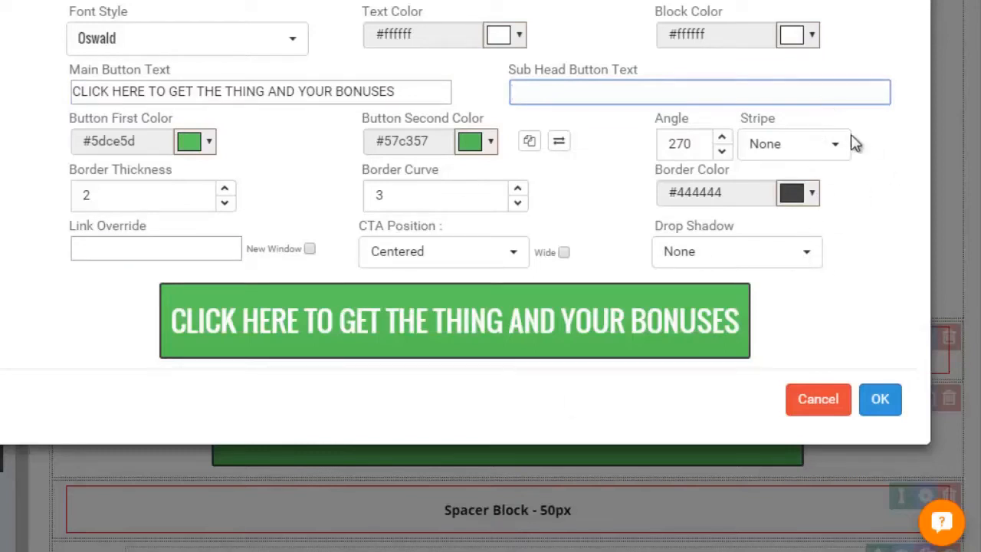
{"action": "key", "text": "Tab"}
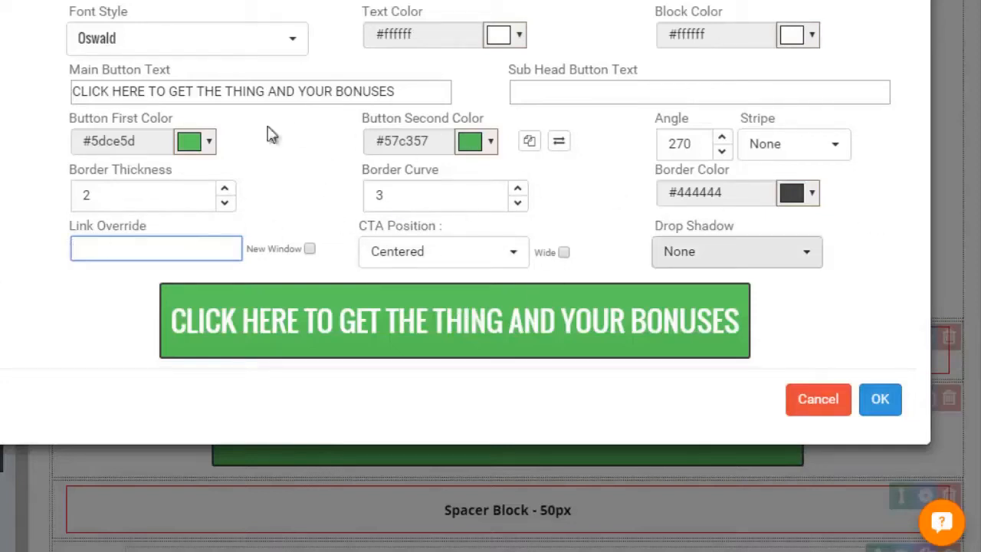
Set the call-to-action button's first color to the custom brown #ac784e
{"action": "left_click", "coordinate": [197, 142]}
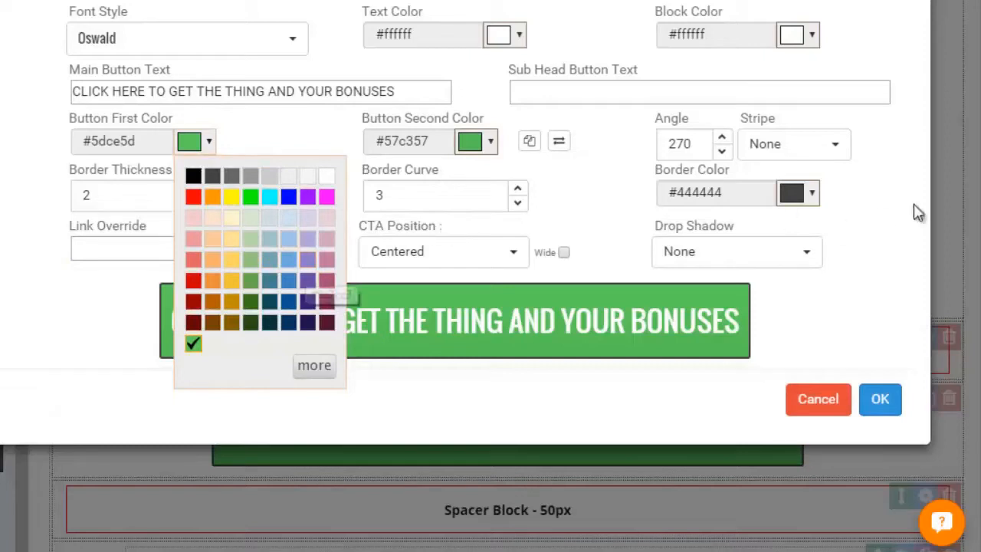
{"action": "left_click", "coordinate": [314, 364]}
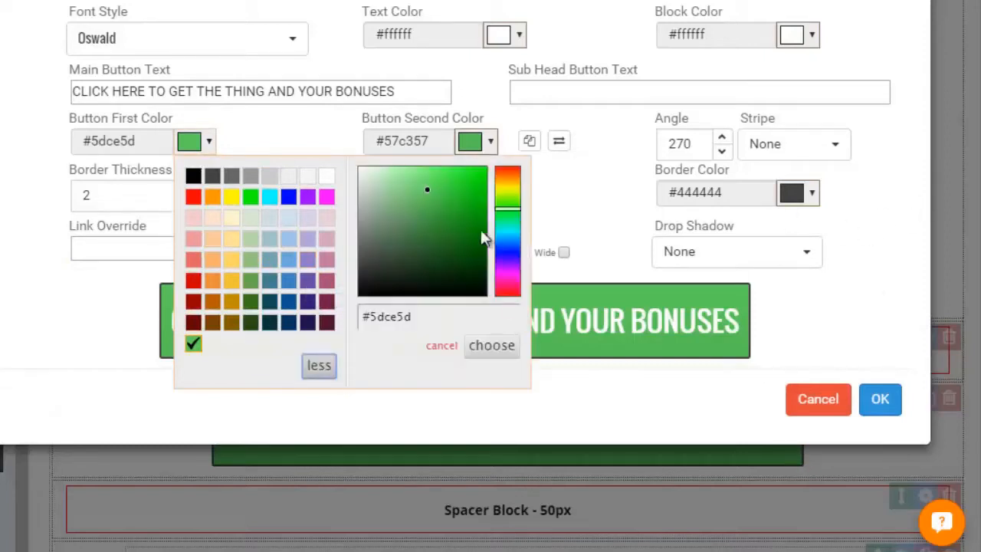
{"action": "left_click", "coordinate": [474, 208]}
{"action": "mouse_move", "coordinate": [475, 194]}
{"action": "left_mouse_down"}
{"action": "mouse_move", "coordinate": [226, 183]}
{"action": "mouse_move", "coordinate": [167, 191]}
{"action": "mouse_move", "coordinate": [190, 203]}
{"action": "left_mouse_up"}
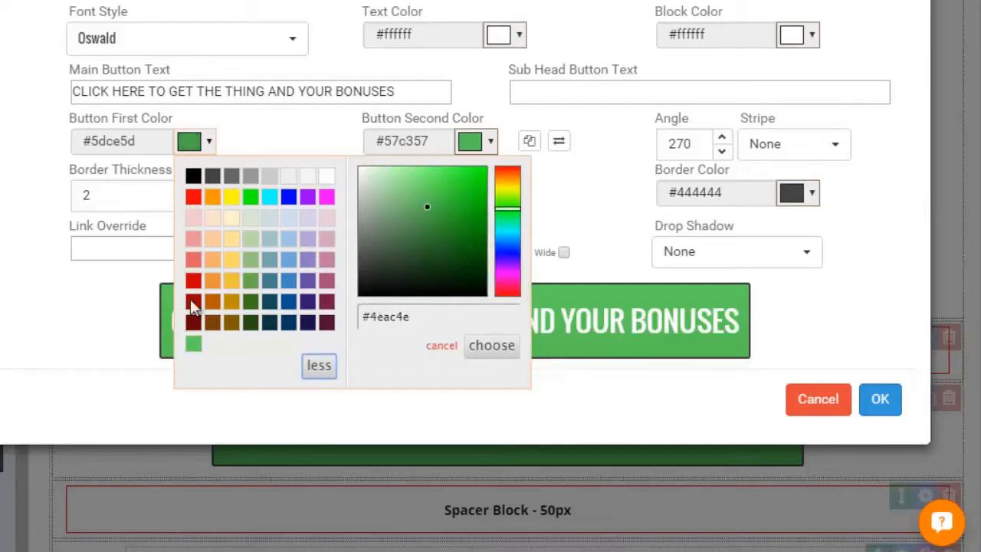
{"action": "left_click_drag", "start_coordinate": [508, 193], "coordinate": [508, 175]}
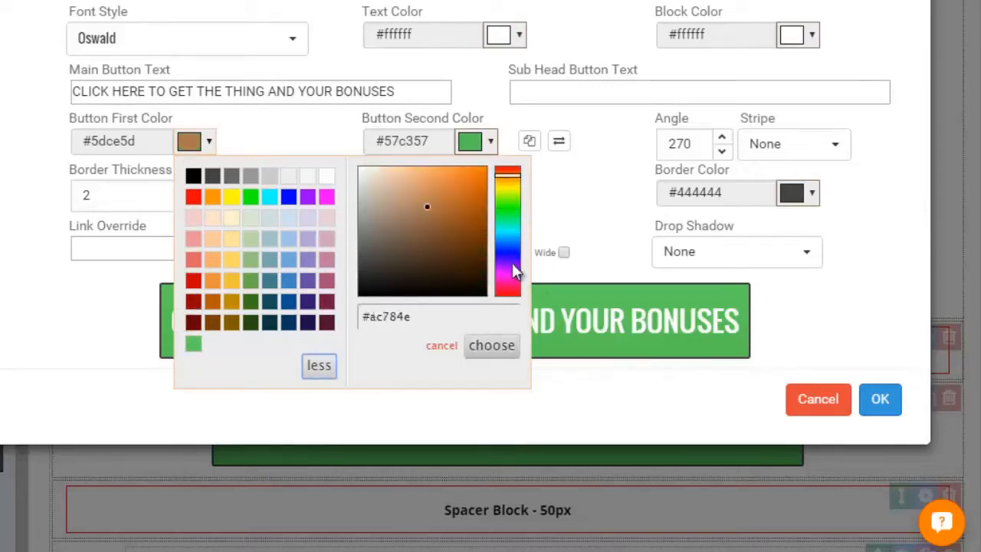
{"action": "left_click", "coordinate": [491, 345]}
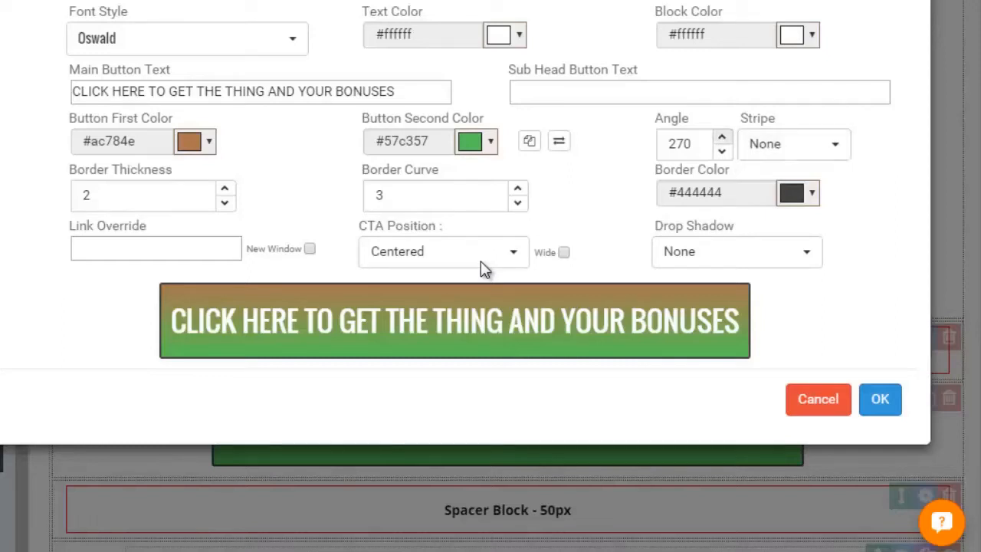
Set the angle of the button's color gradient to 350
{"action": "key", "text": "Tab"}
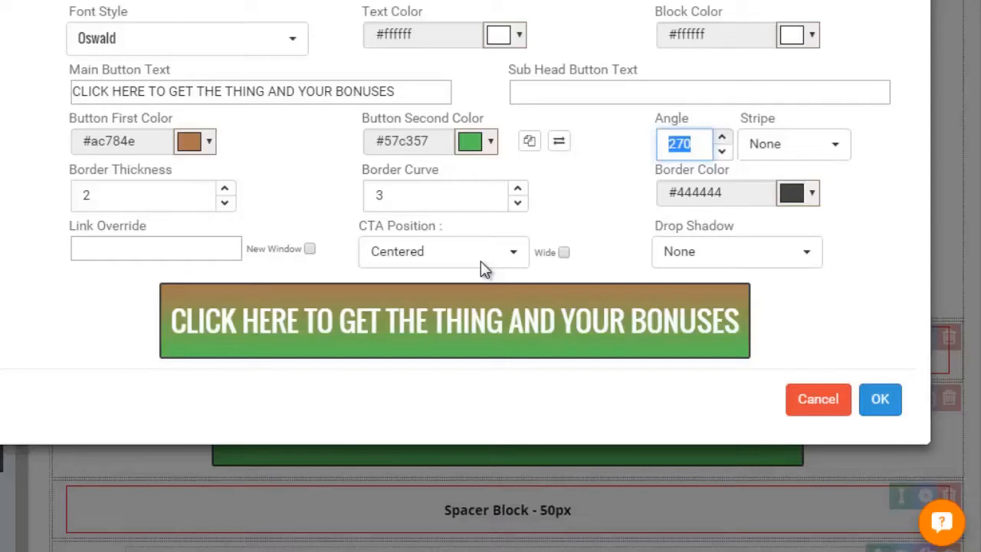
{"action": "key", "text": "Tab"}
{"action": "key", "text": "Tab"}
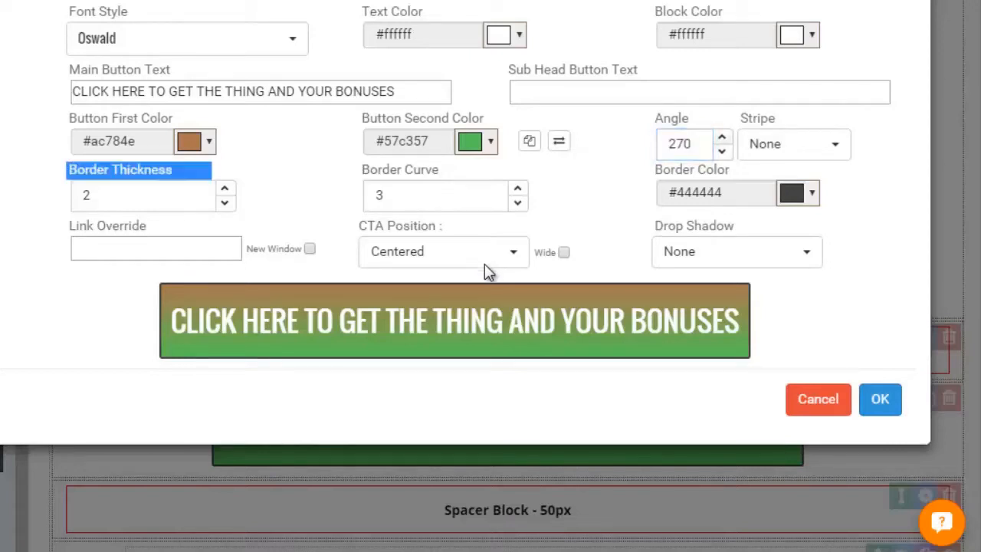
{"action": "key", "text": "shift+Tab"}
{"action": "type", "text": "350"}
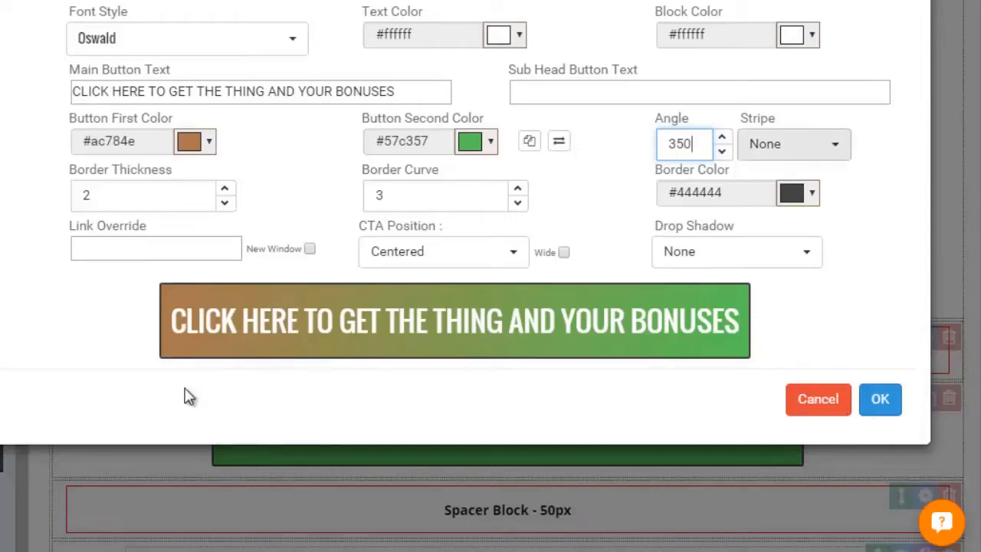
Try the Narrow stripe pattern on the button and return the stripe setting to None
{"action": "left_click", "coordinate": [794, 144]}
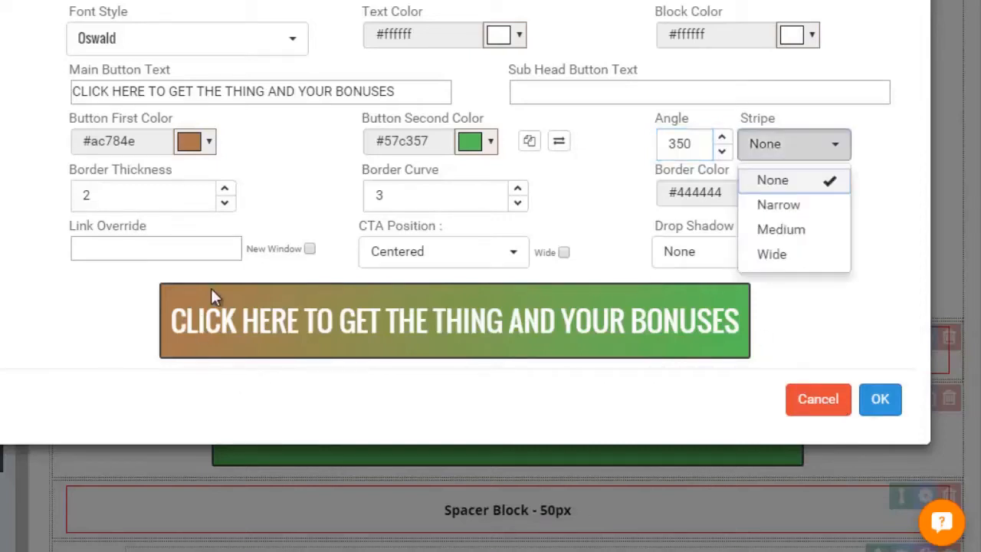
{"action": "left_click", "coordinate": [778, 204]}
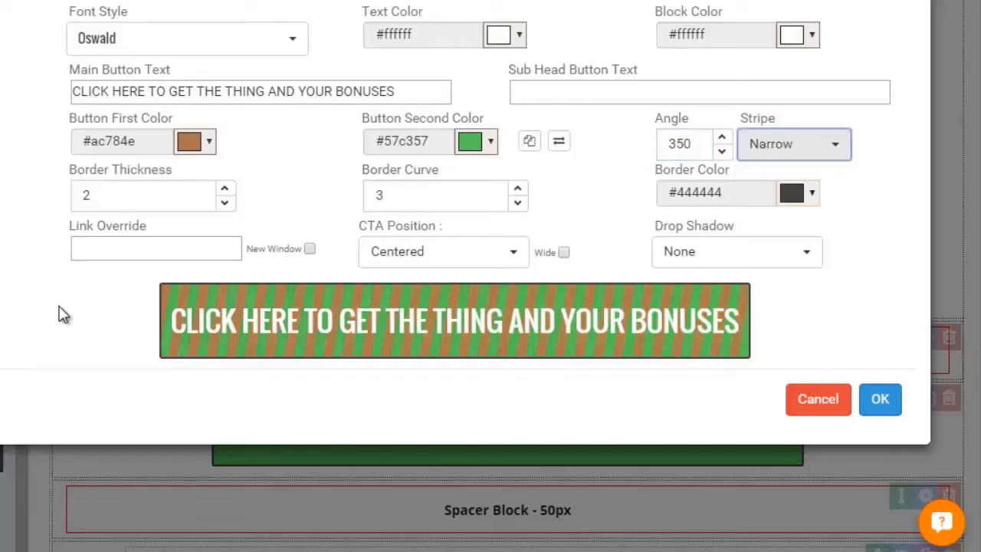
{"action": "left_click", "coordinate": [794, 144]}
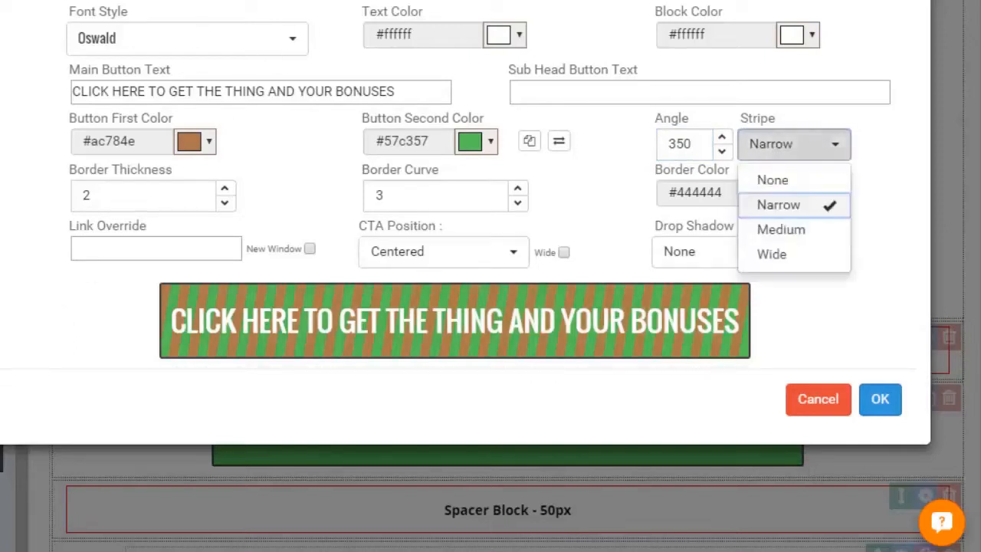
{"action": "left_click", "coordinate": [772, 179]}
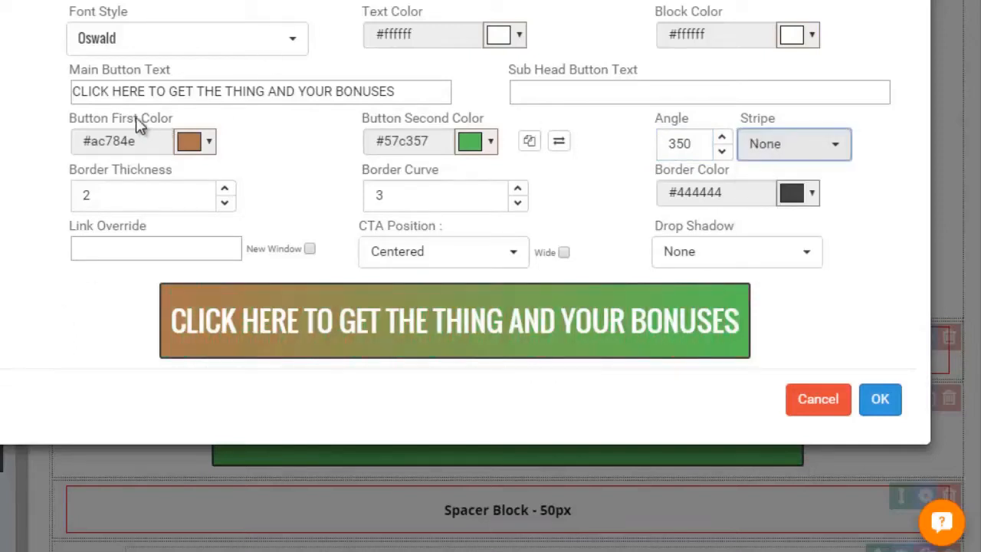
Give the button a Light drop shadow and close its settings without applying the changes
{"action": "left_click", "coordinate": [737, 251]}
{"action": "left_click", "coordinate": [701, 362]}
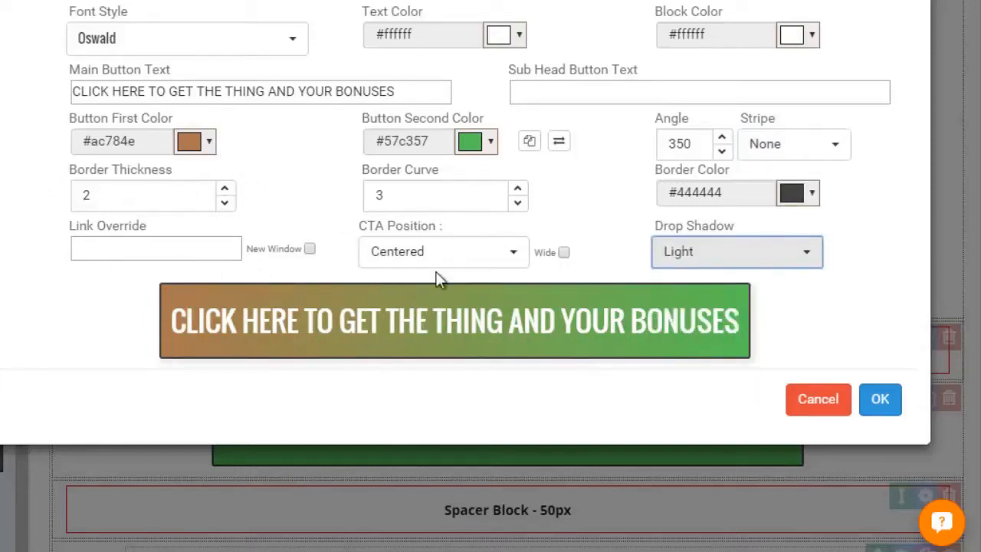
{"action": "key", "text": "Escape"}
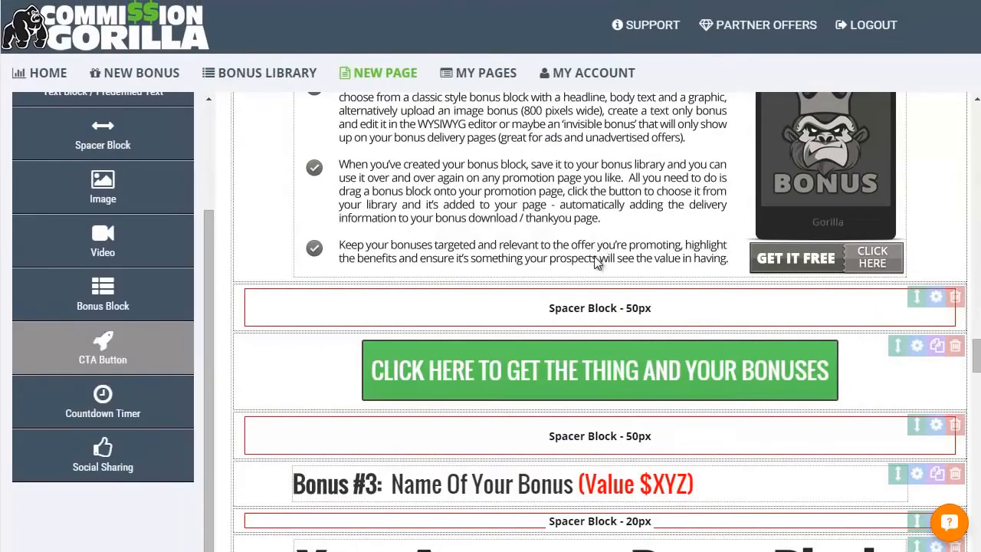
Add a countdown timer block at the end of the page, open its countdown settings and close them with the existing options
{"action": "left_click", "coordinate": [102, 402]}
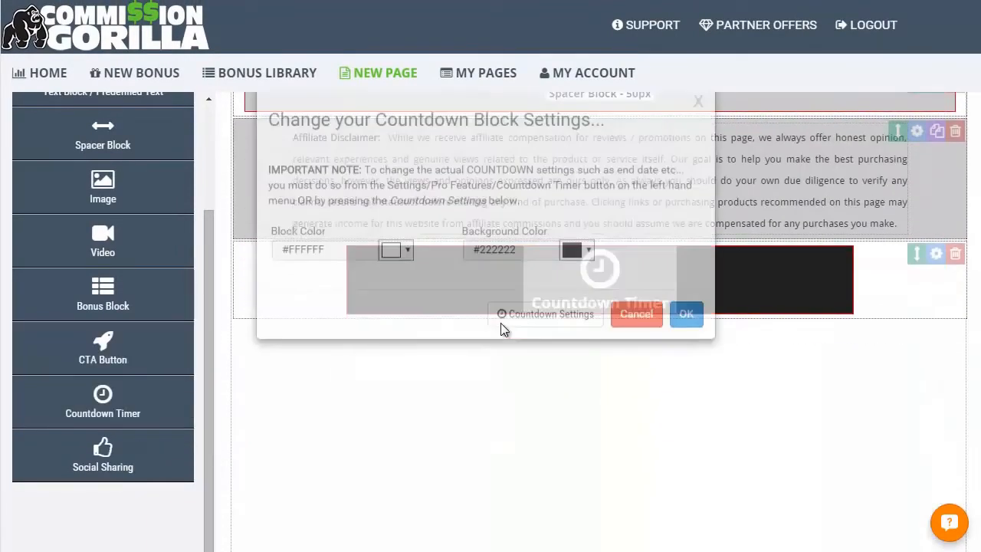
{"action": "left_click", "coordinate": [504, 337]}
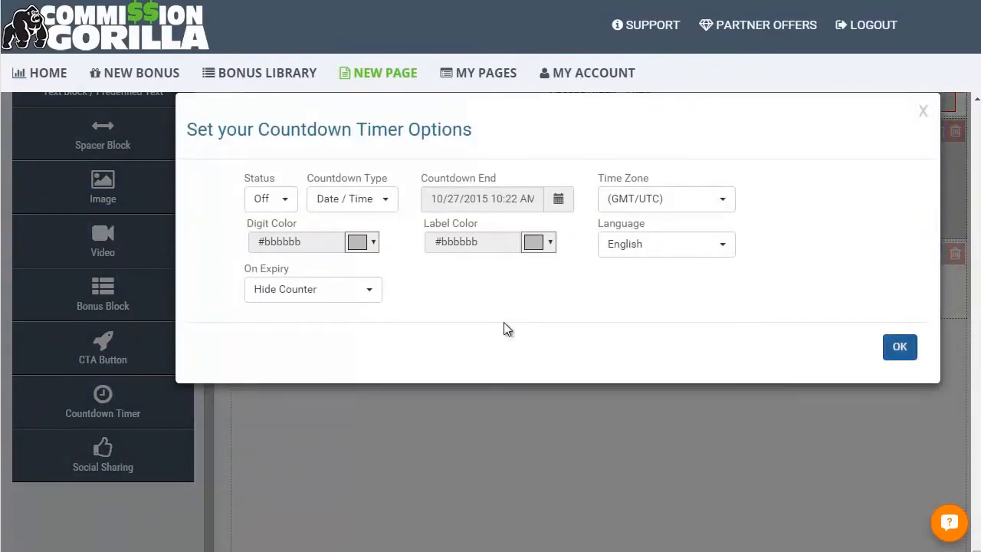
{"action": "left_click", "coordinate": [900, 347]}
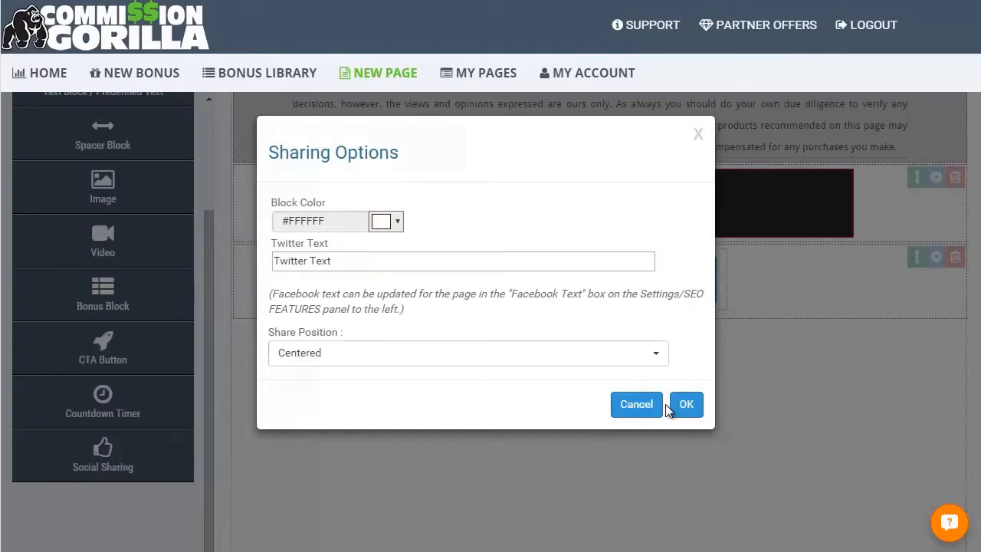
Review the share position choices in the social sharing block's options and close them
{"action": "key", "text": "Tab"}
{"action": "key", "text": "space"}
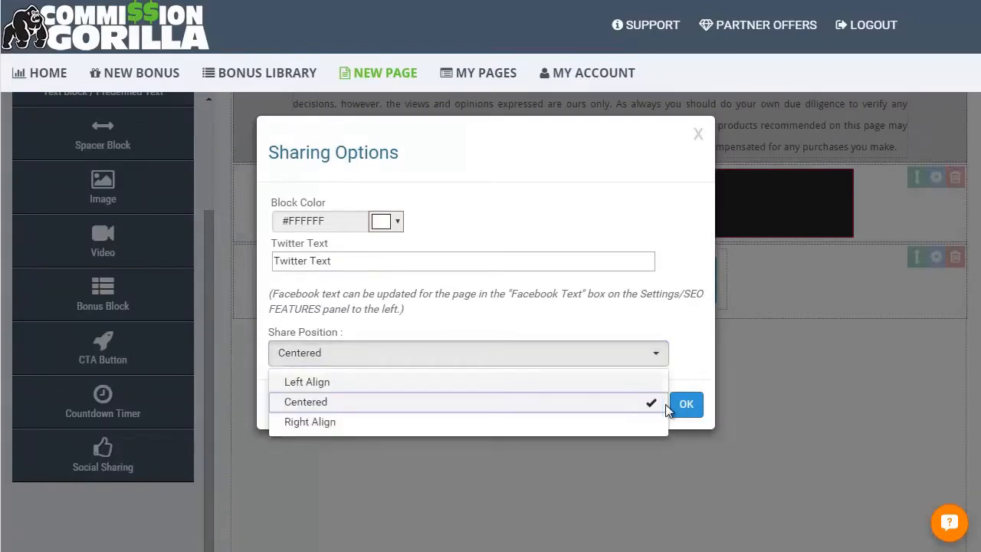
{"action": "left_click", "coordinate": [665, 406]}
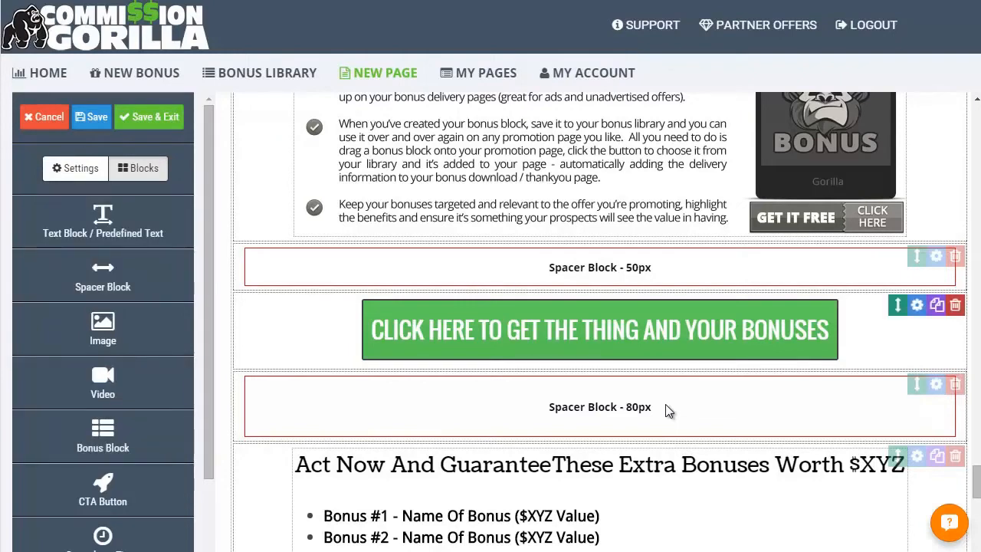
Review the settings of the green call-to-action button above the 80px spacer and close them without applying changes
{"action": "left_click", "coordinate": [916, 305]}
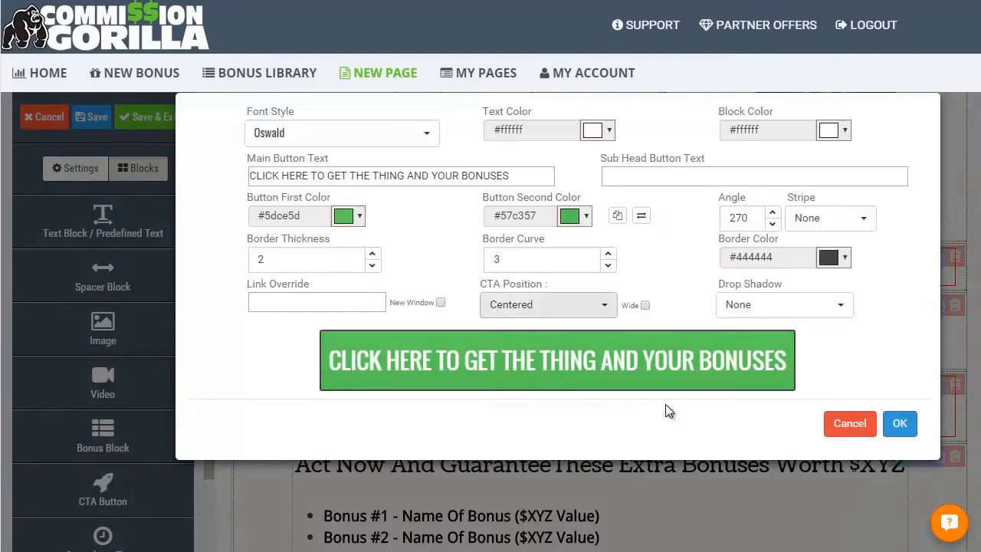
{"action": "left_click", "coordinate": [850, 424]}
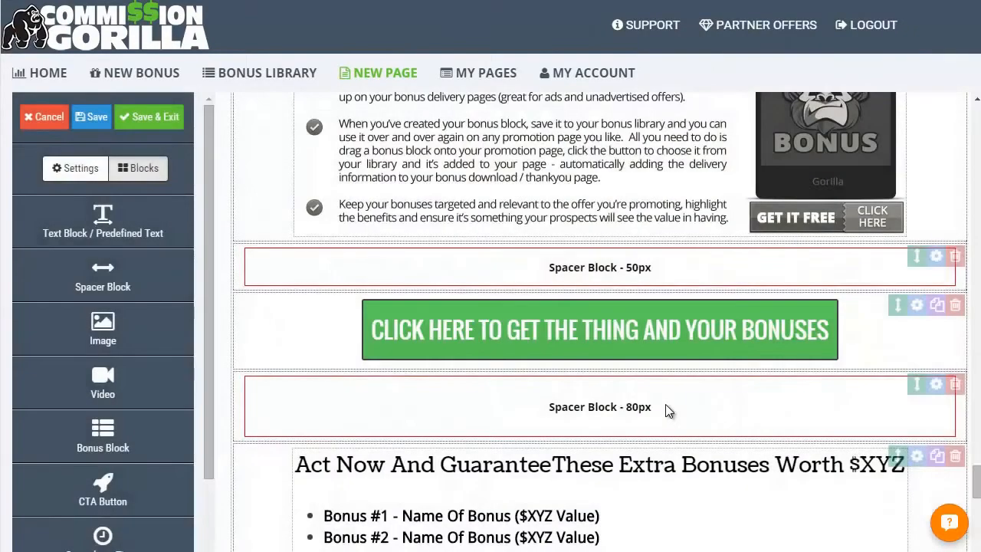
{"action": "scroll", "coordinate": [665, 410], "scroll_direction": "up", "scroll_amount": 6}
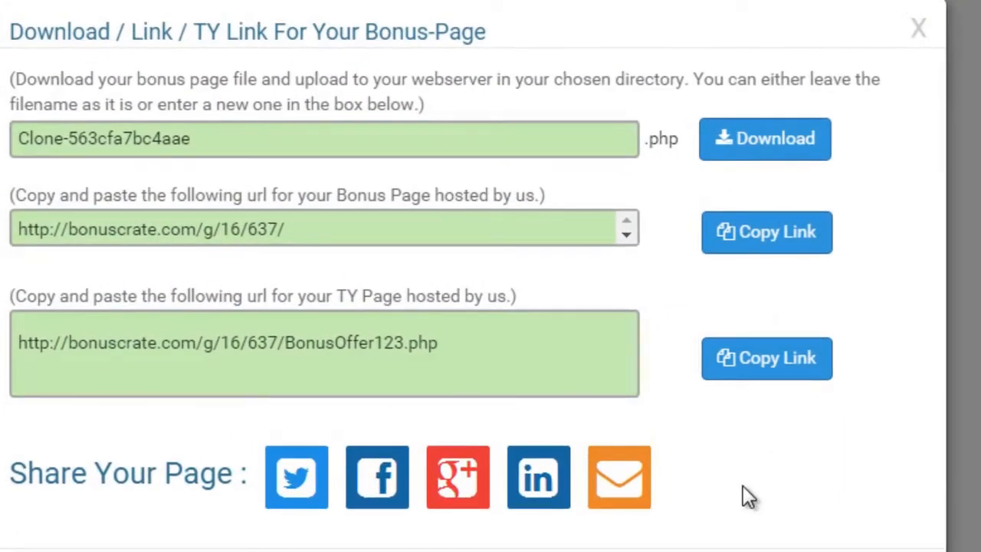
Examine the bonus page's download file name and the hosted links for the bonus page and TY page by highlighting them
{"action": "left_click_drag", "start_coordinate": [192, 138], "coordinate": [17, 139]}
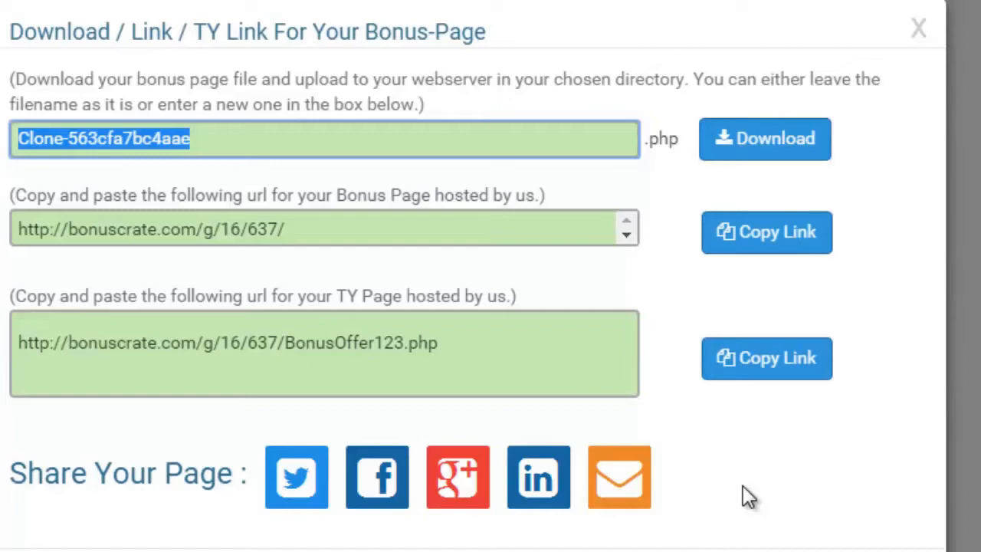
{"action": "left_click_drag", "start_coordinate": [286, 229], "coordinate": [17, 229]}
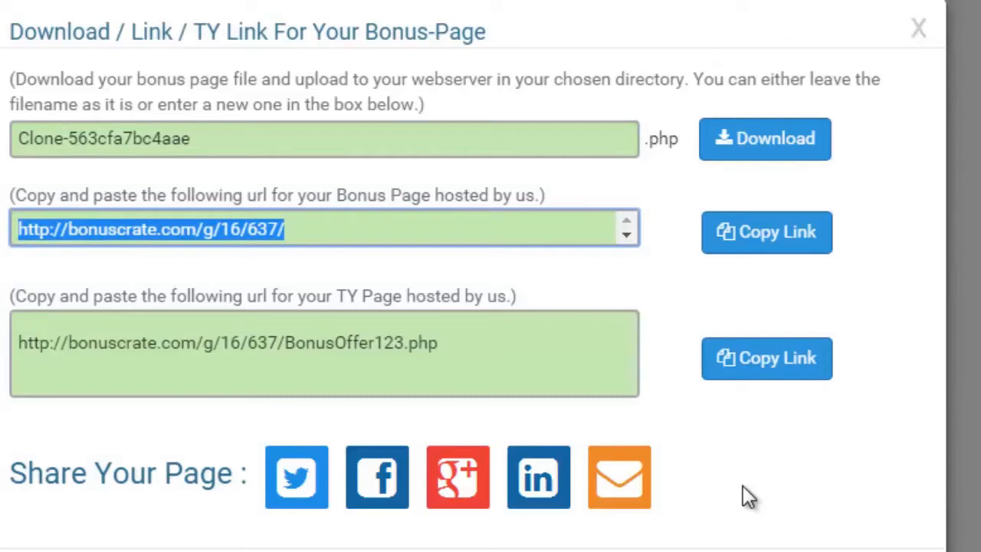
{"action": "left_click_drag", "start_coordinate": [16, 343], "coordinate": [438, 343]}
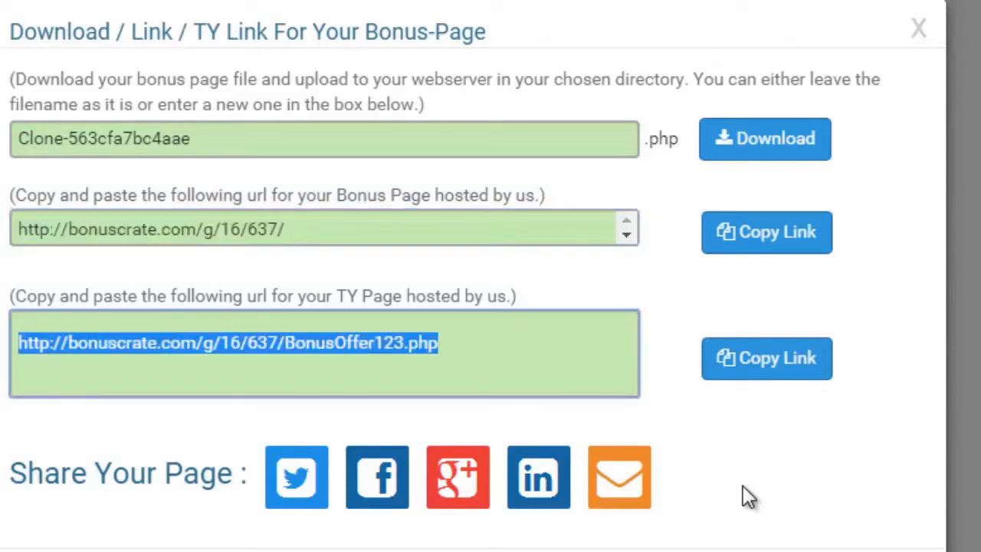
{"action": "left_click_drag", "start_coordinate": [287, 229], "coordinate": [17, 229]}
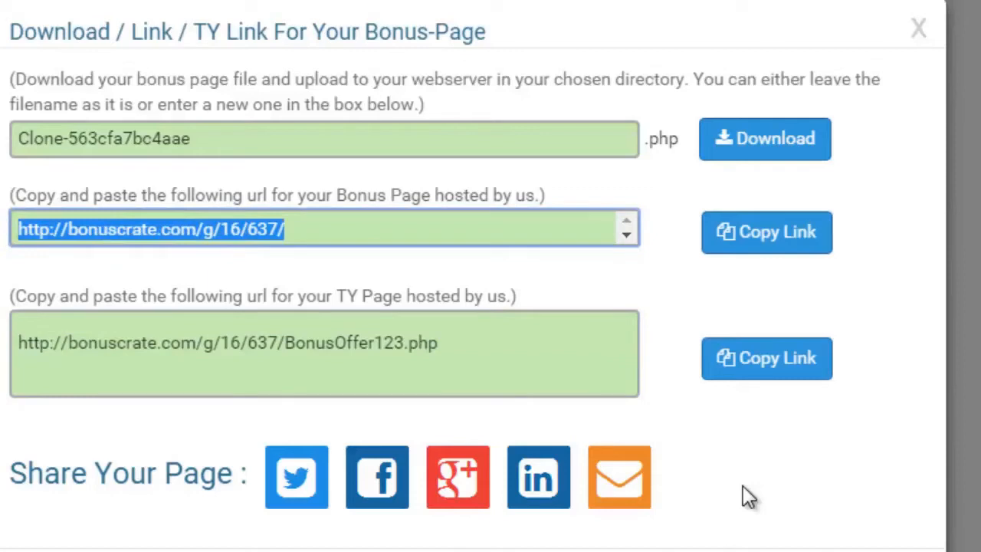
{"action": "left_click_drag", "start_coordinate": [438, 342], "coordinate": [17, 342]}
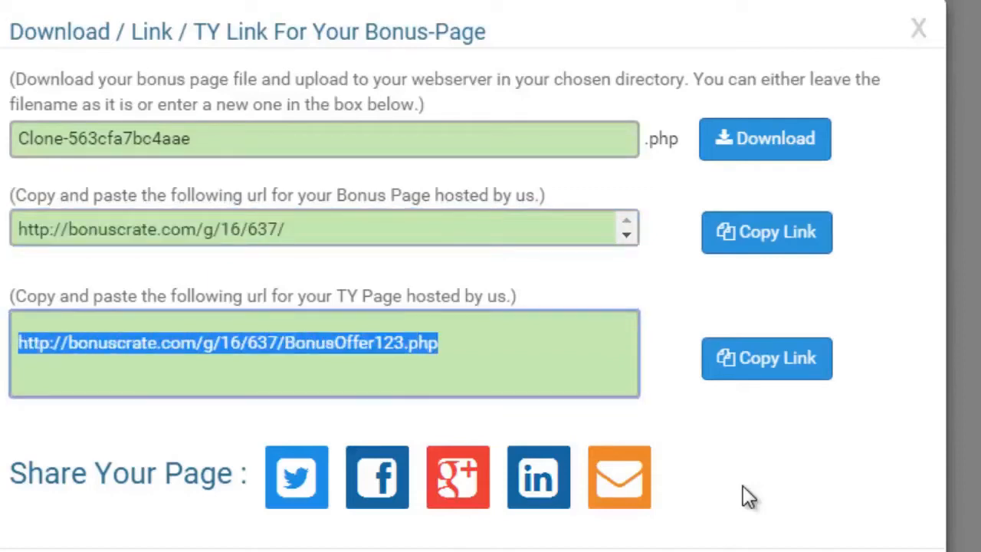